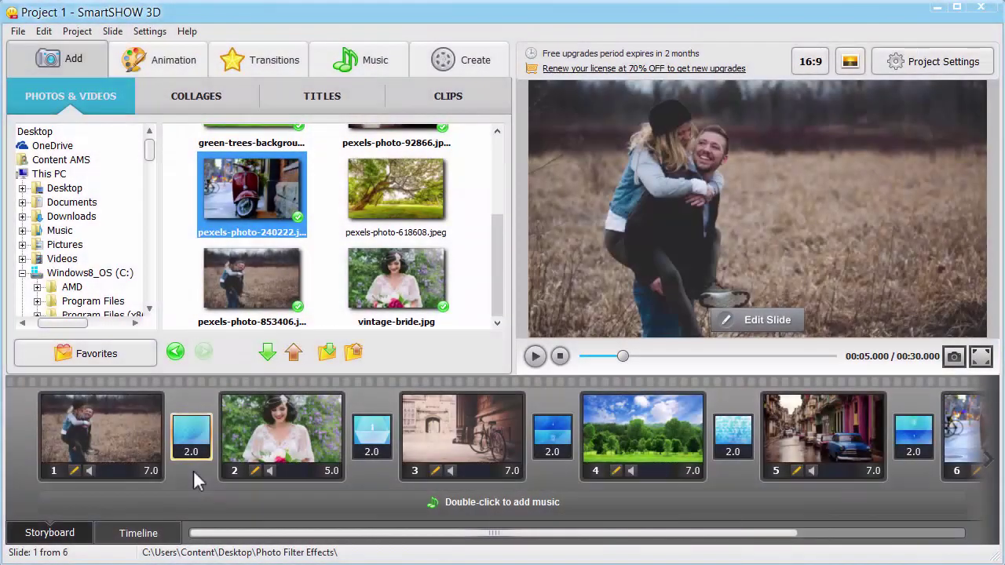
# Open Photo Filters for the couple's photo on slide 1 and raise its brightness and contrast slightly.
pyautogui.click(759, 324)
pyautogui.click(544, 329)
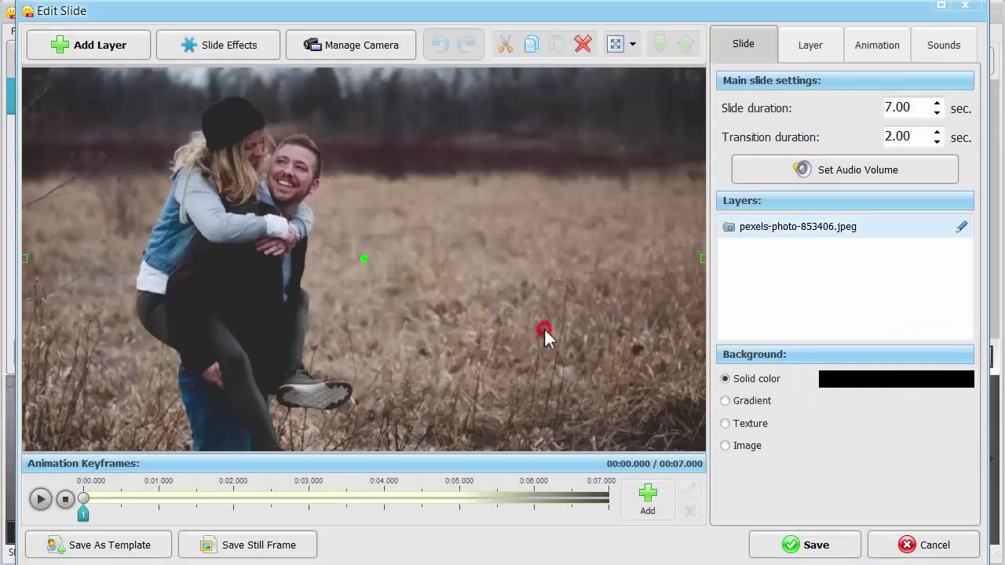
pyautogui.click(814, 47)
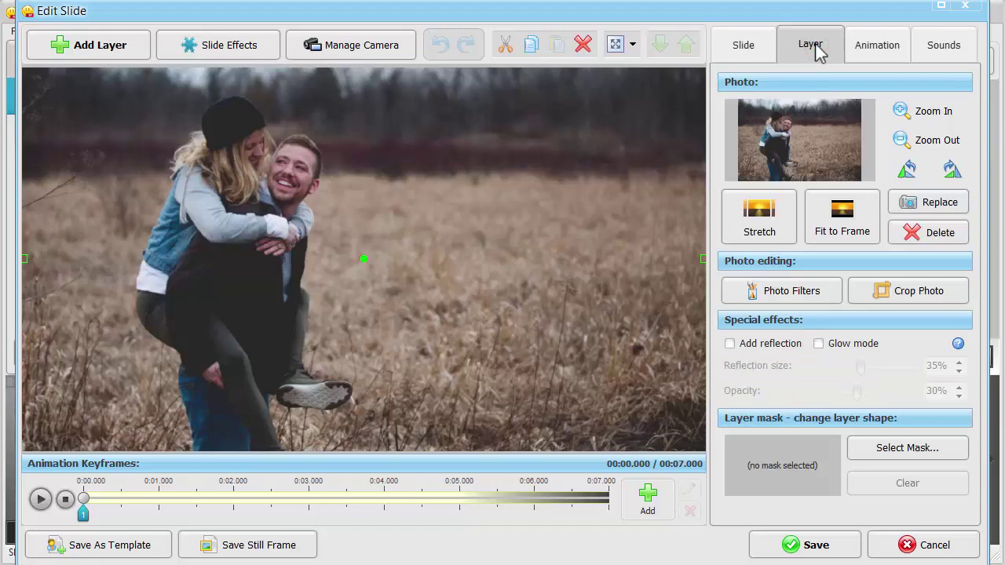
pyautogui.click(773, 291)
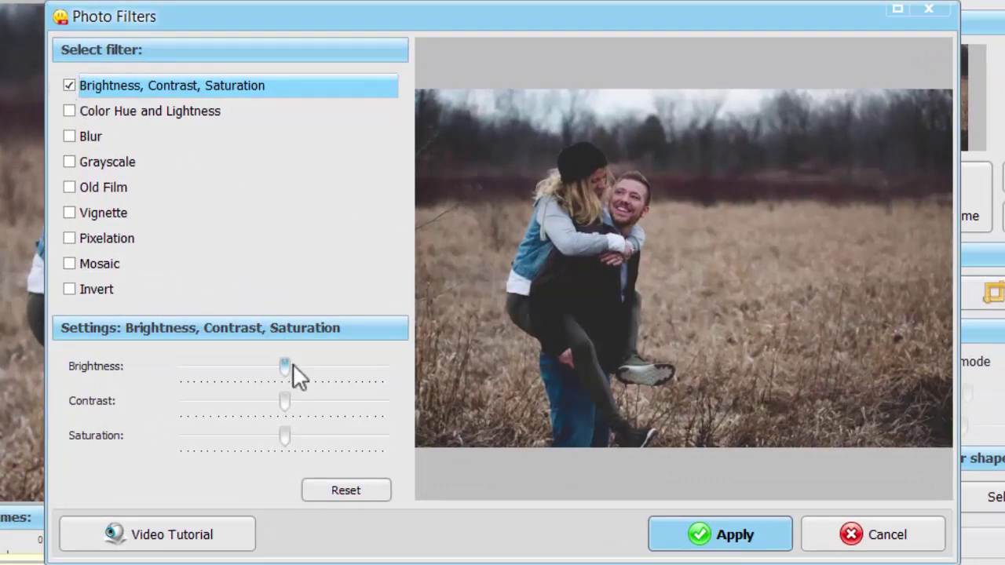
pyautogui.moveTo(287, 366); pyautogui.dragTo(301, 369)
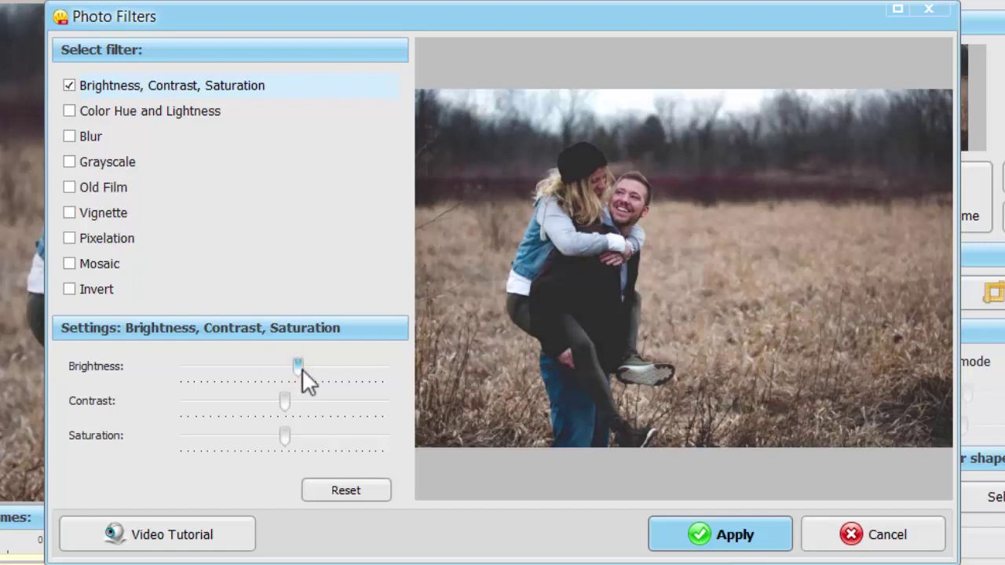
pyautogui.moveTo(286, 402); pyautogui.dragTo(302, 432)
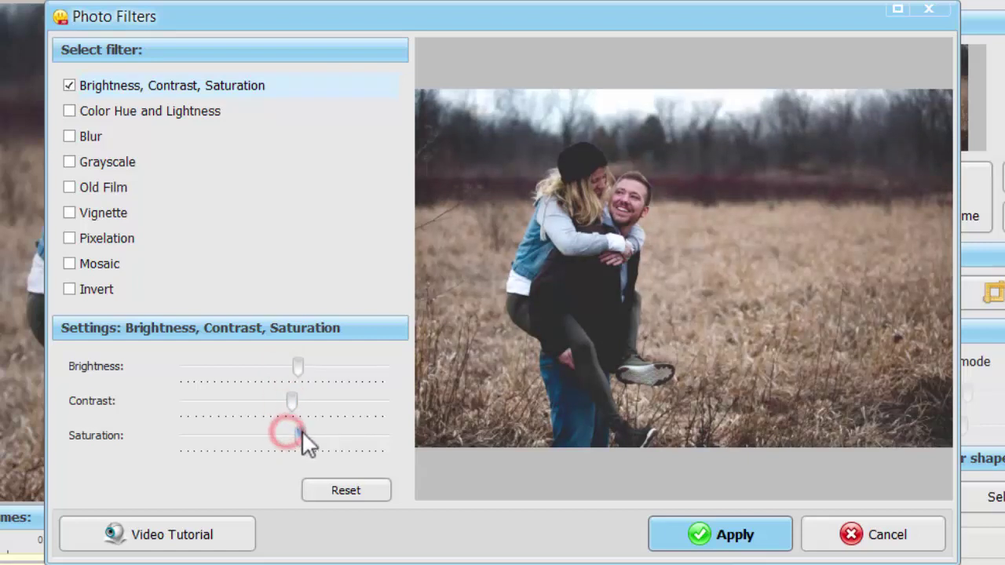
pyautogui.click(69, 137)
pyautogui.moveTo(220, 375); pyautogui.dragTo(192, 369)
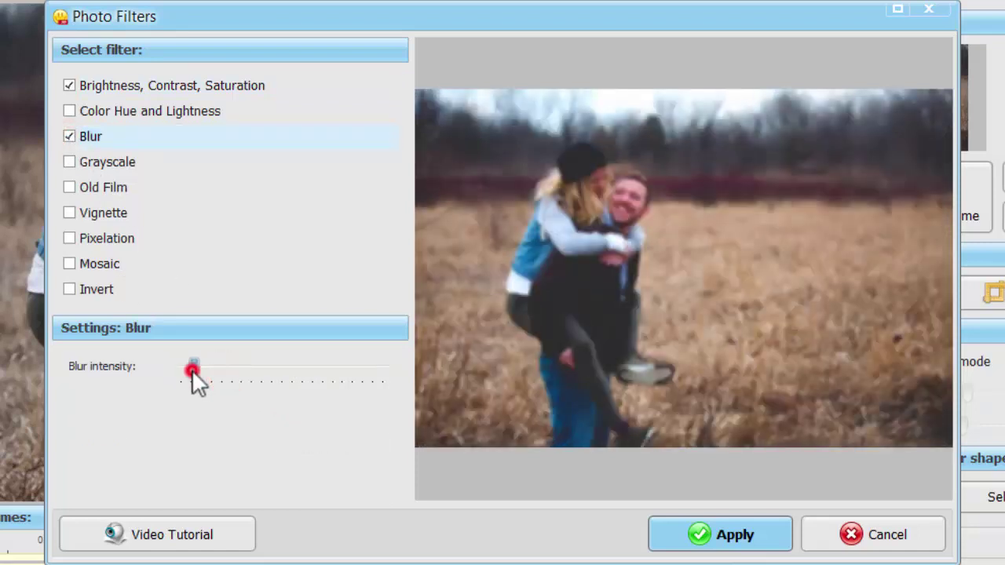
pyautogui.click(70, 137)
pyautogui.click(70, 164)
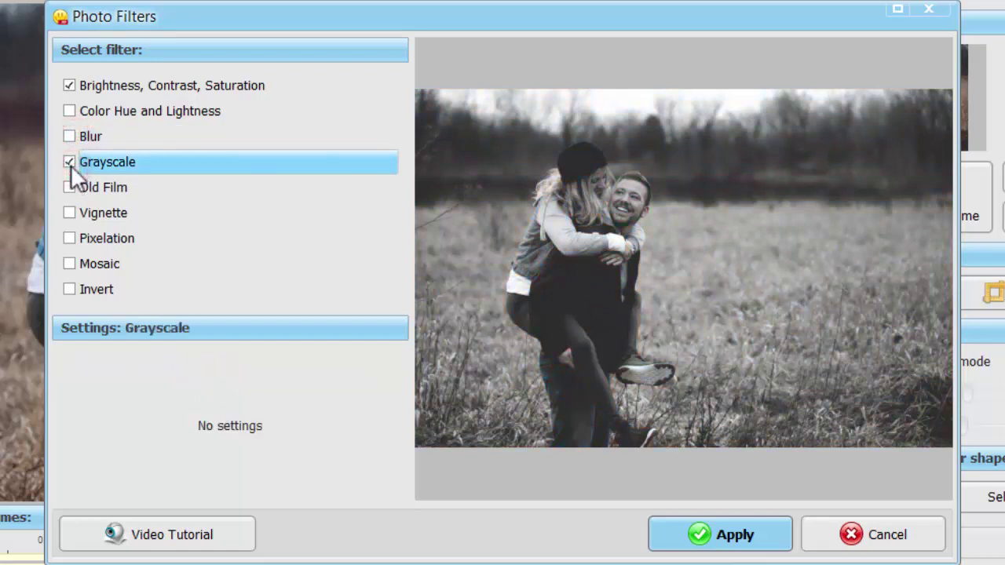
pyautogui.click(69, 162)
pyautogui.click(69, 213)
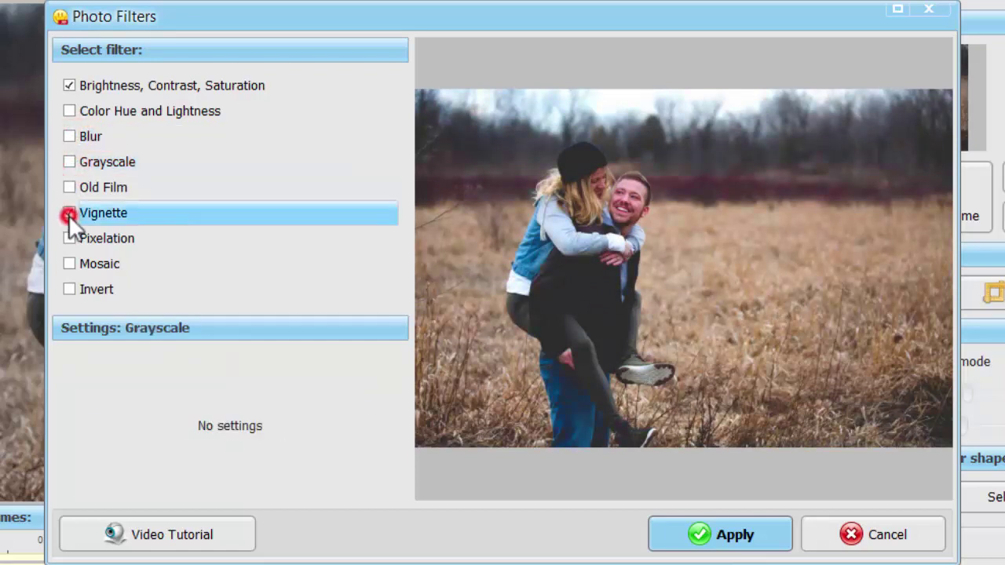
pyautogui.click(69, 213)
pyautogui.click(69, 238)
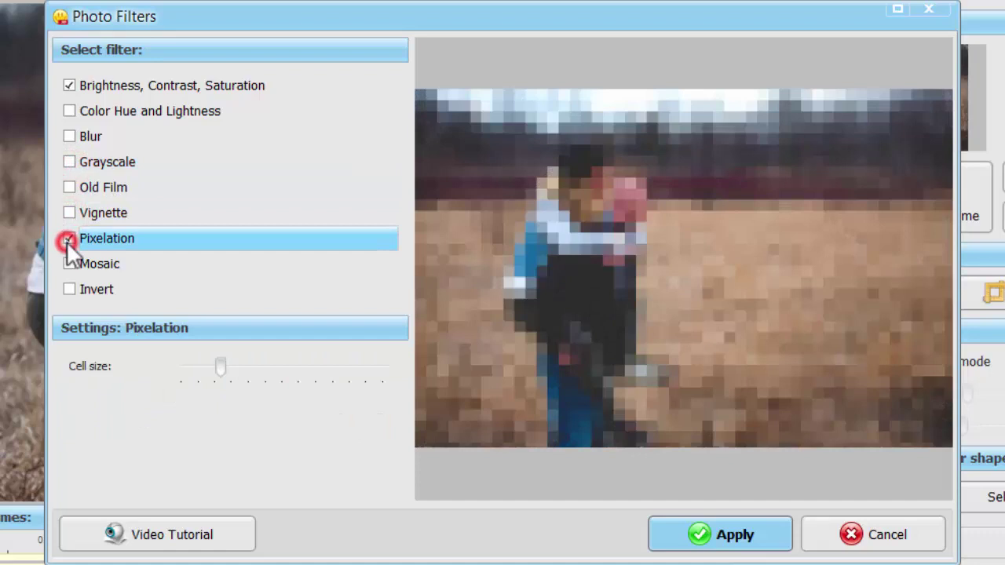
pyautogui.moveTo(221, 369); pyautogui.dragTo(312, 370)
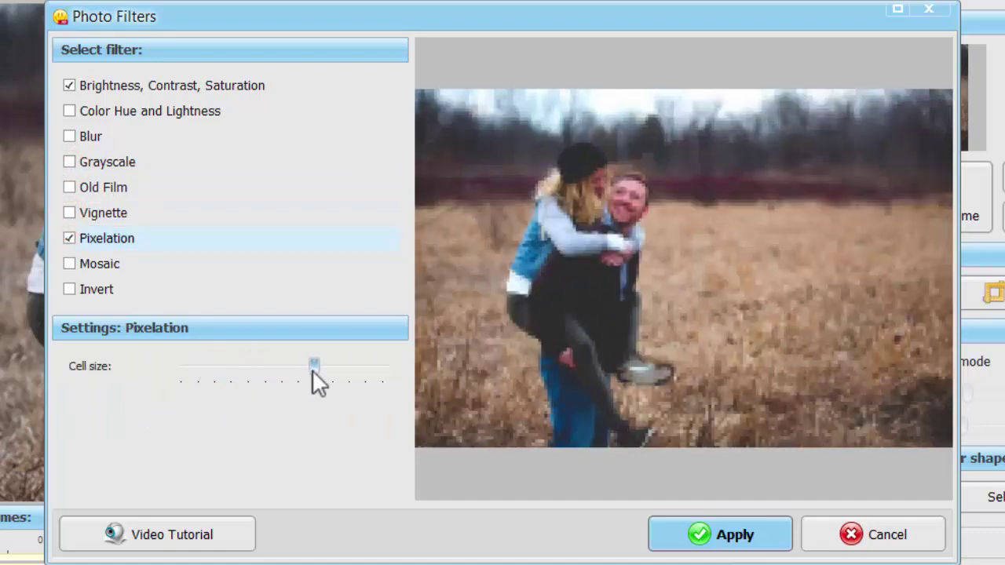
pyautogui.click(70, 238)
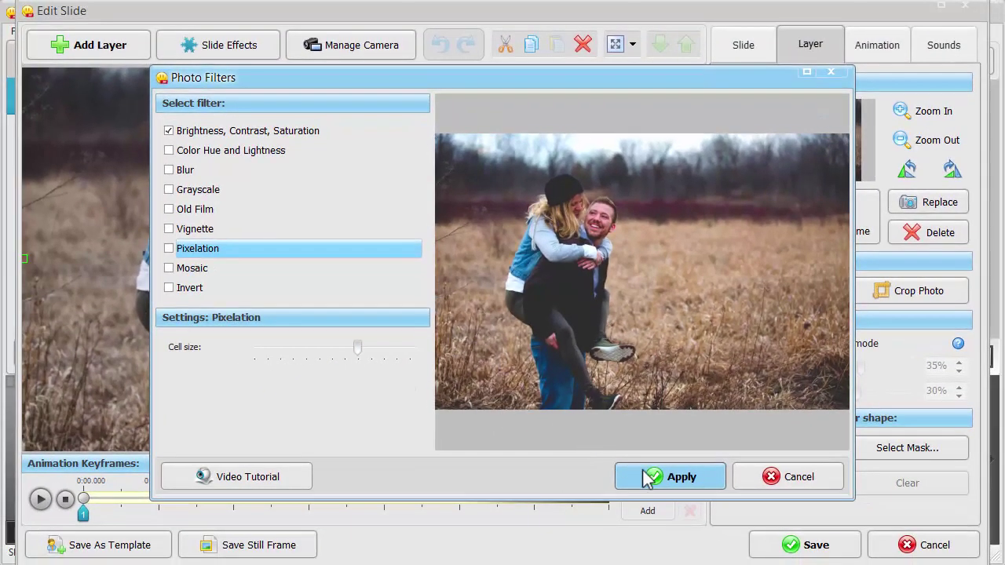
# Apply the couple photo's adjustments, then duplicate the vintage-bride.jpg layer and select the copy.
pyautogui.click(645, 479)
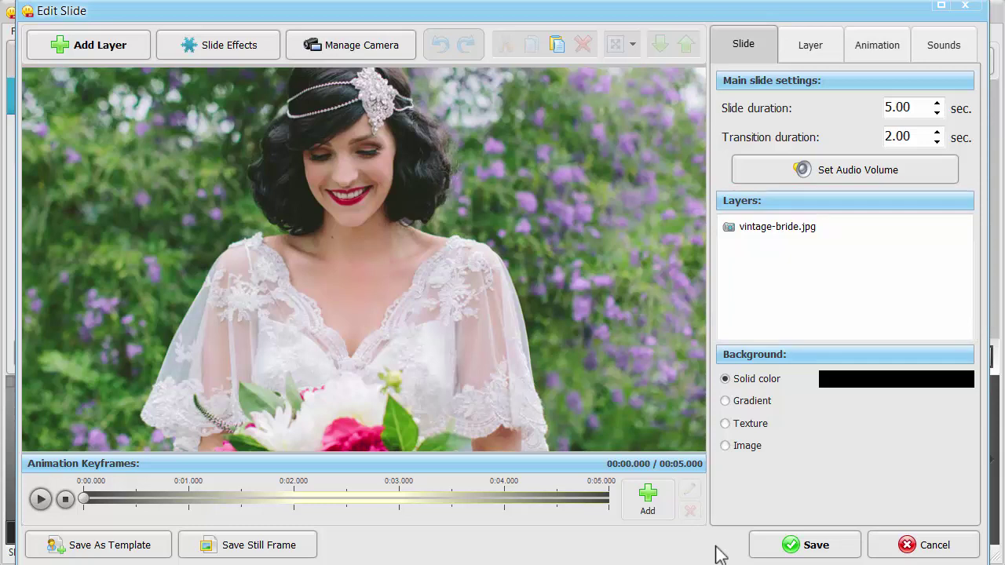
pyautogui.click(767, 231)
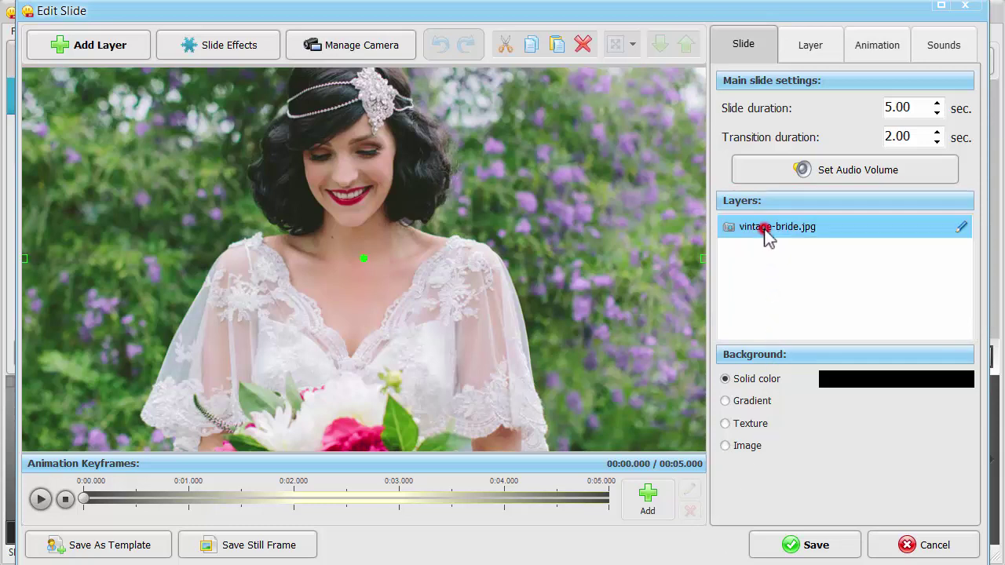
pyautogui.click(559, 50)
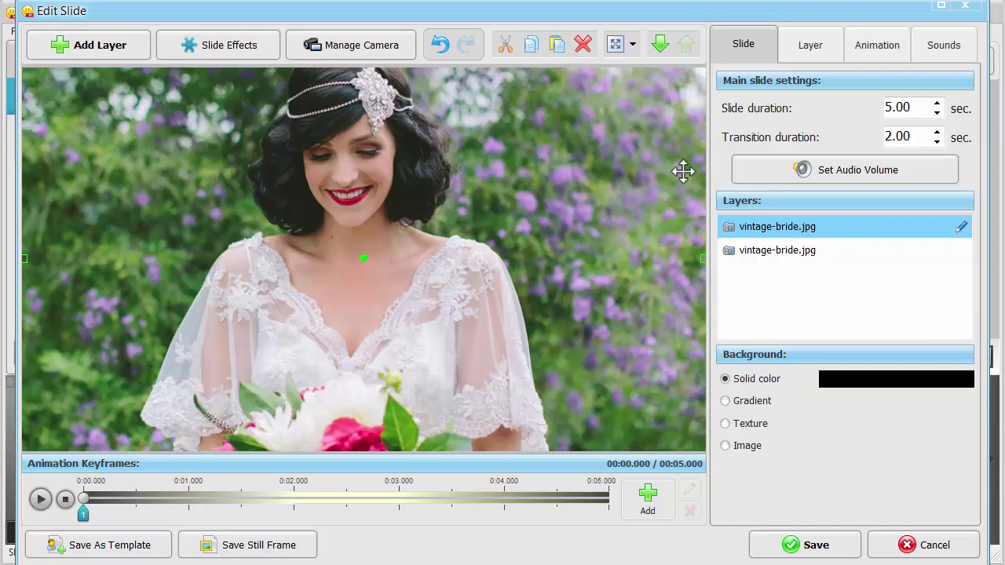
pyautogui.click(758, 252)
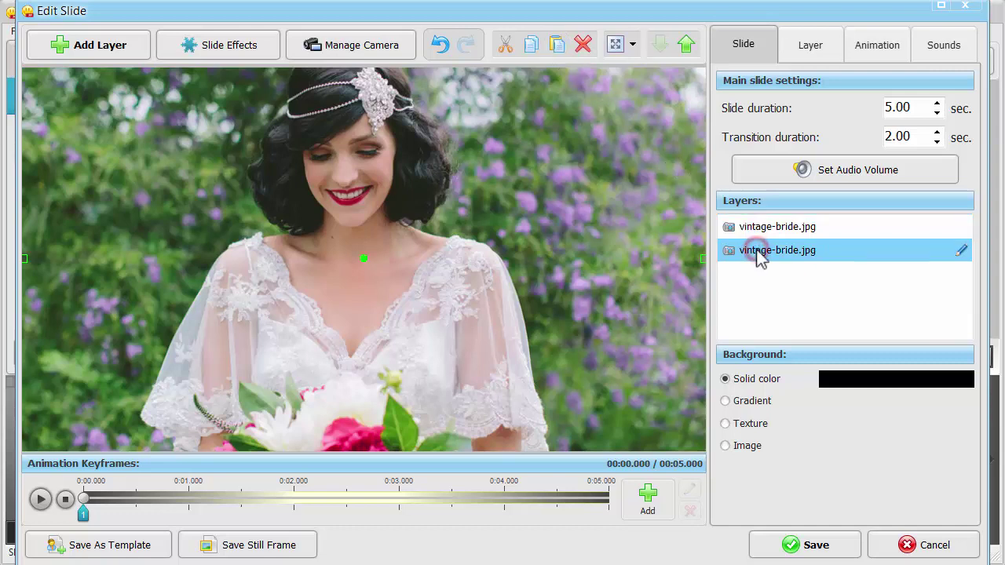
# Apply the Old Film filter's first preset to the copied vintage-bride.jpg layer.
pyautogui.click(810, 47)
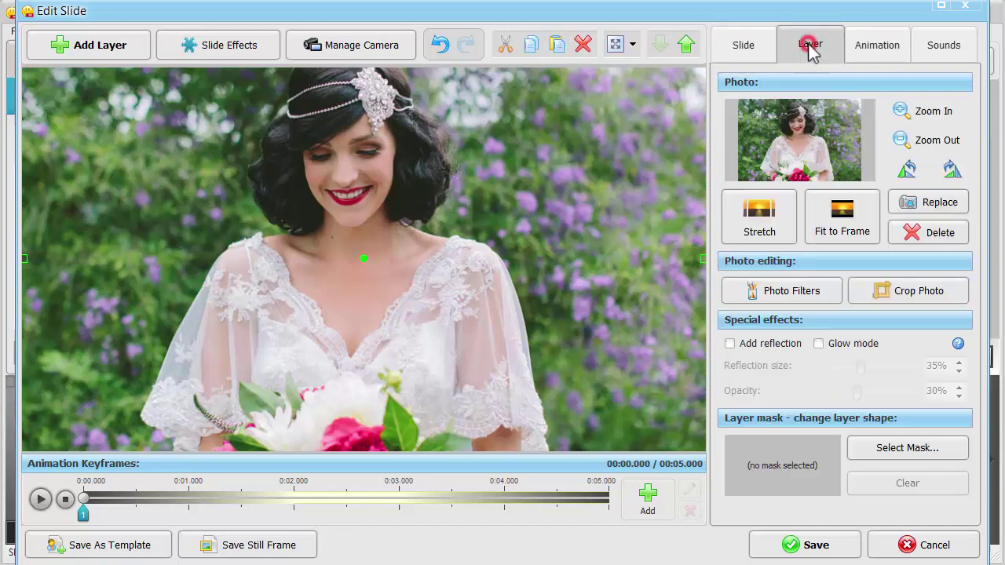
pyautogui.click(774, 290)
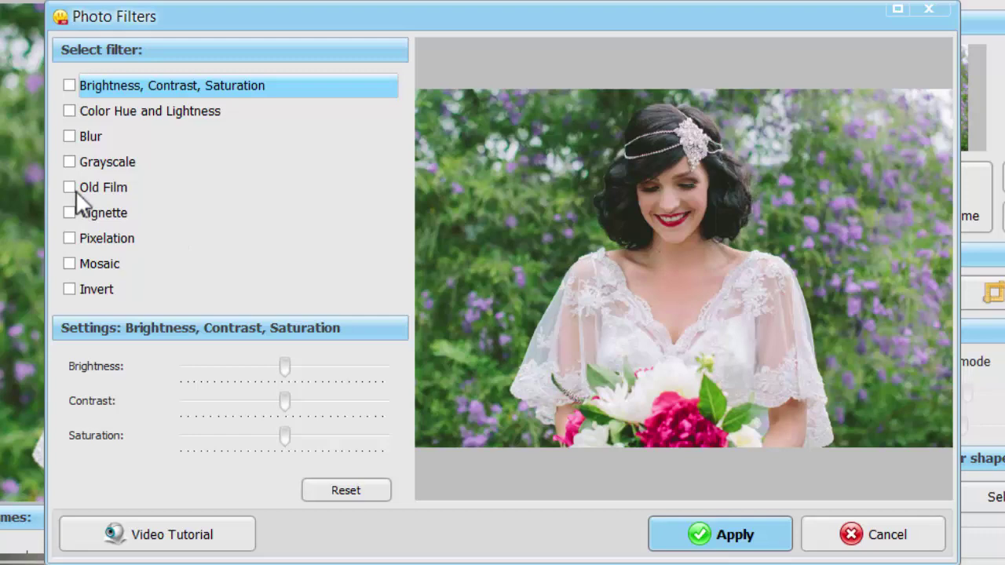
pyautogui.click(69, 187)
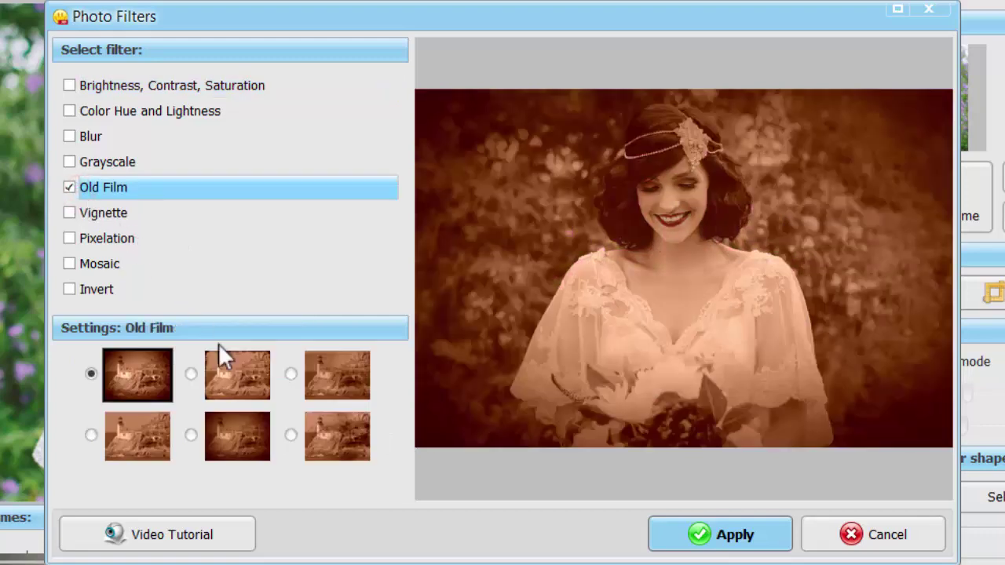
pyautogui.click(232, 378)
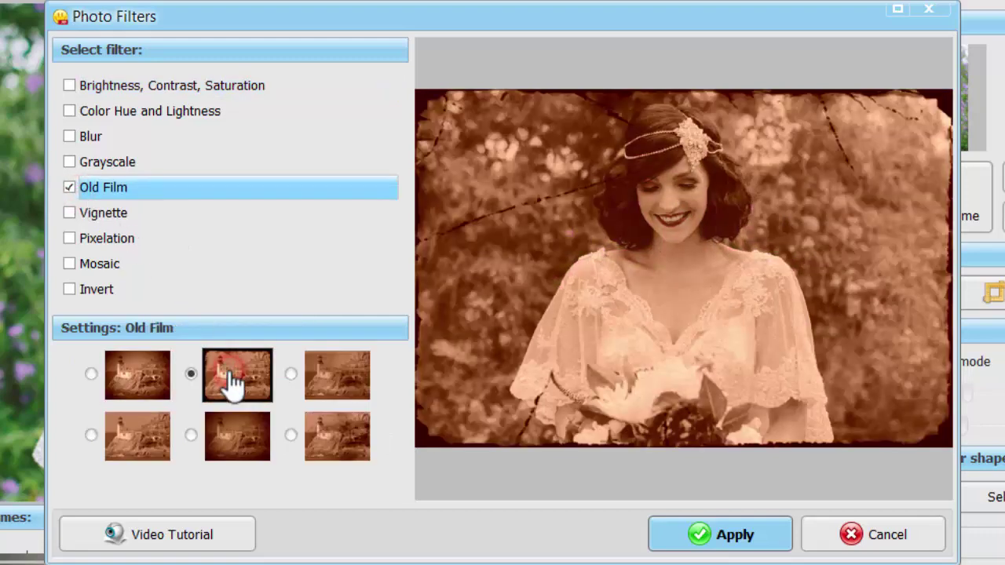
pyautogui.click(125, 460)
pyautogui.click(223, 454)
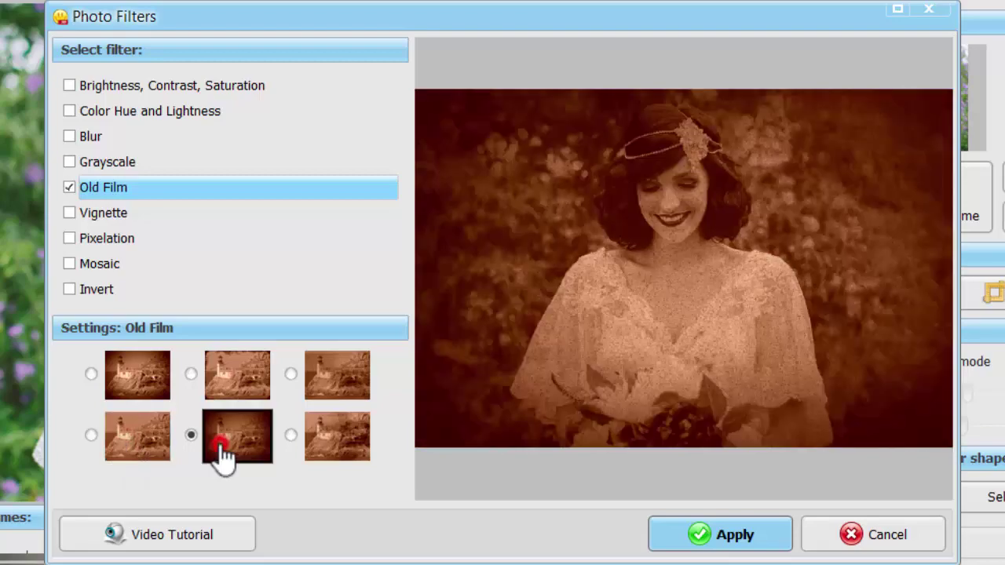
pyautogui.click(131, 379)
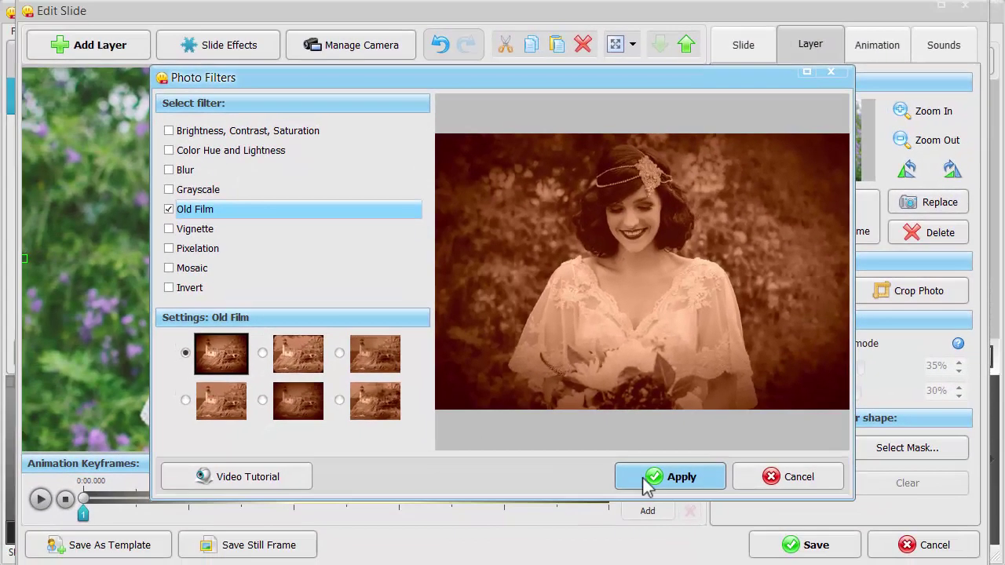
pyautogui.click(644, 479)
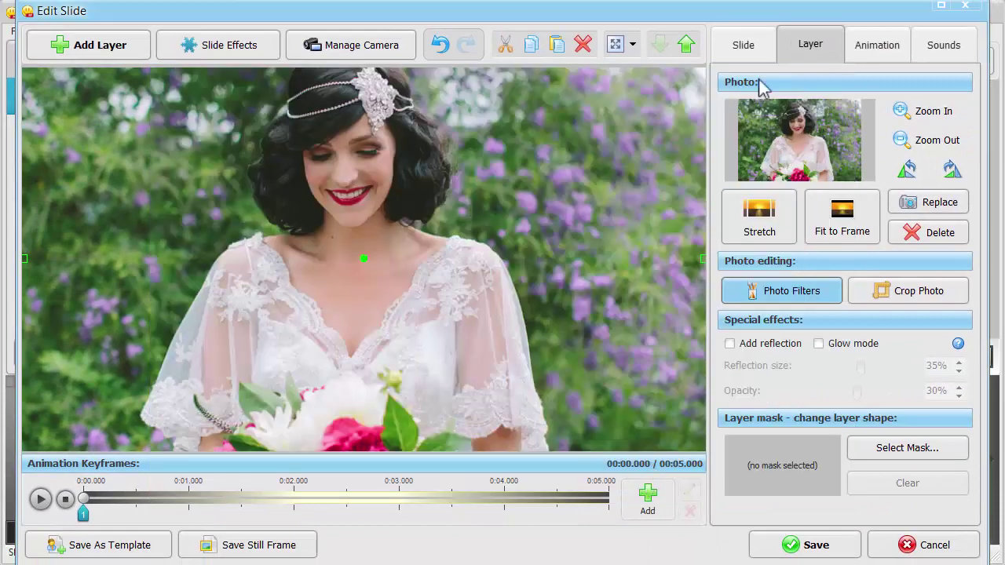
# Add a second keyframe to the top vintage-bride.jpg layer with 0% opacity.
pyautogui.click(745, 46)
pyautogui.click(759, 226)
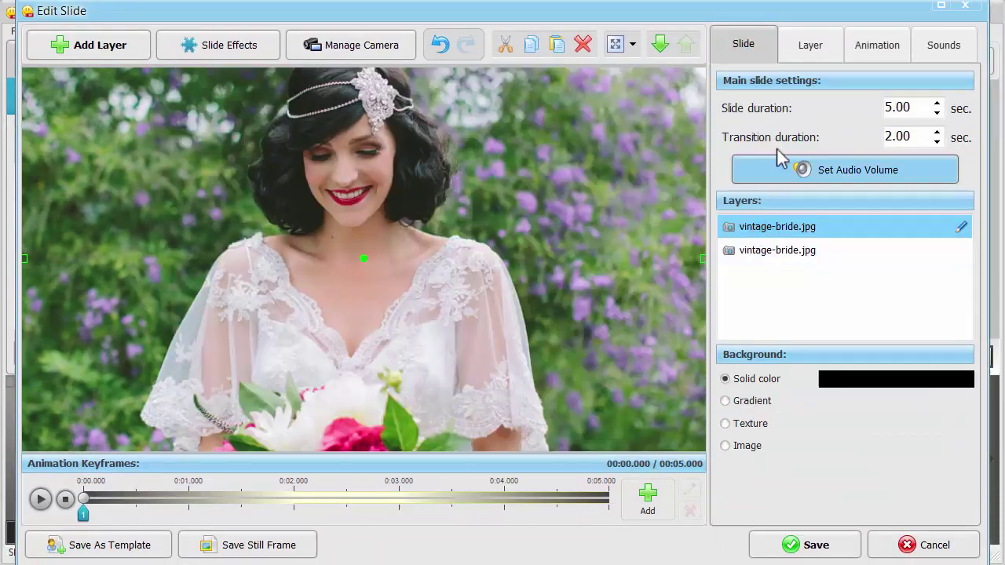
pyautogui.click(875, 47)
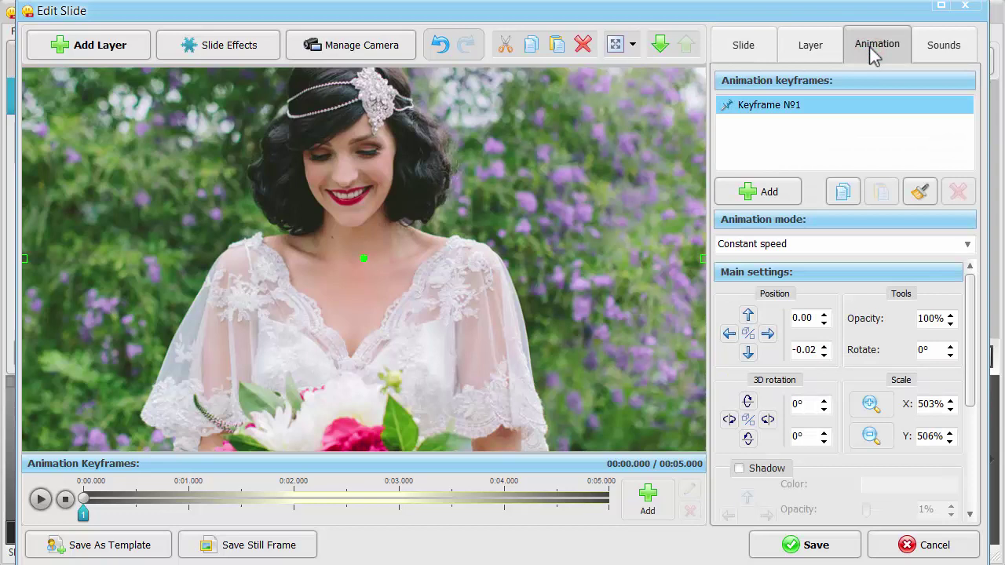
pyautogui.click(766, 193)
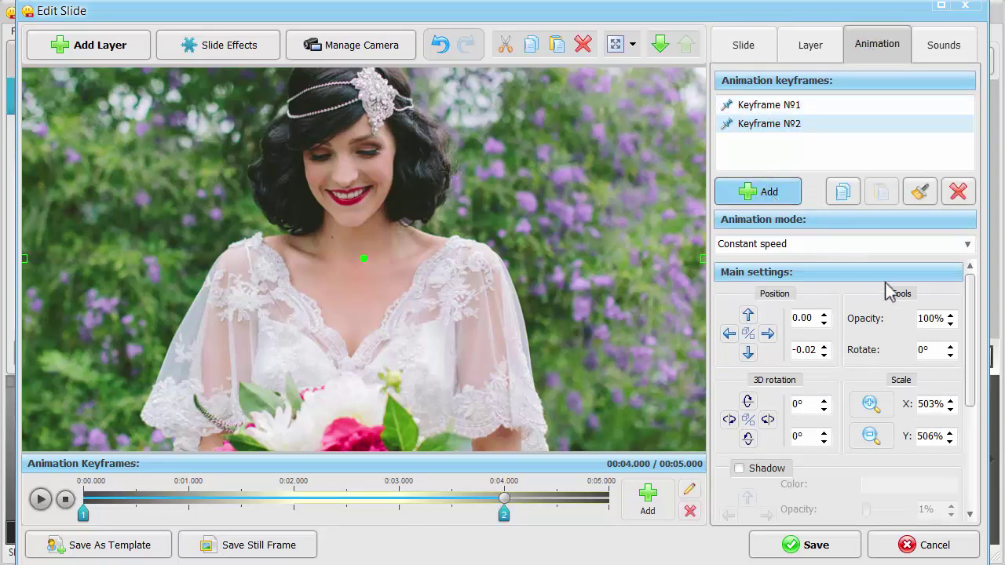
pyautogui.moveTo(929, 319); pyautogui.dragTo(917, 323)
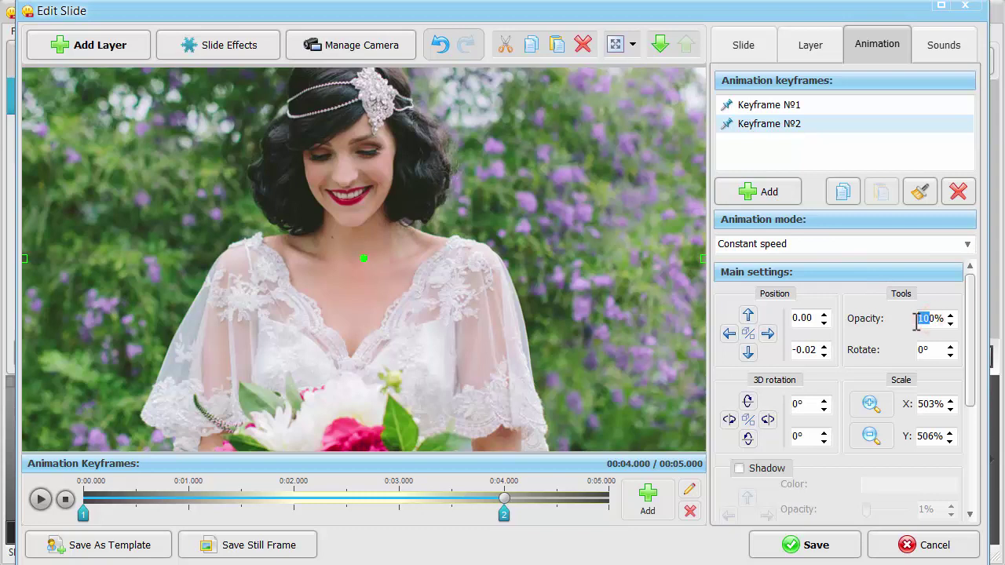
pyautogui.press('BackSpace')
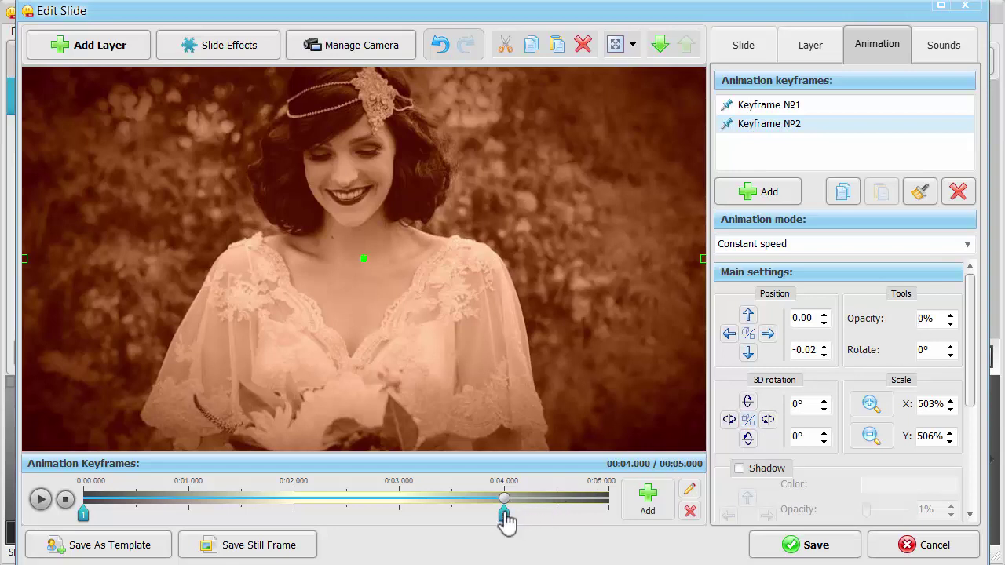
# Move the second keyframe earlier in the slide and preview the colour-to-sepia fade.
pyautogui.moveTo(505, 514); pyautogui.dragTo(346, 519)
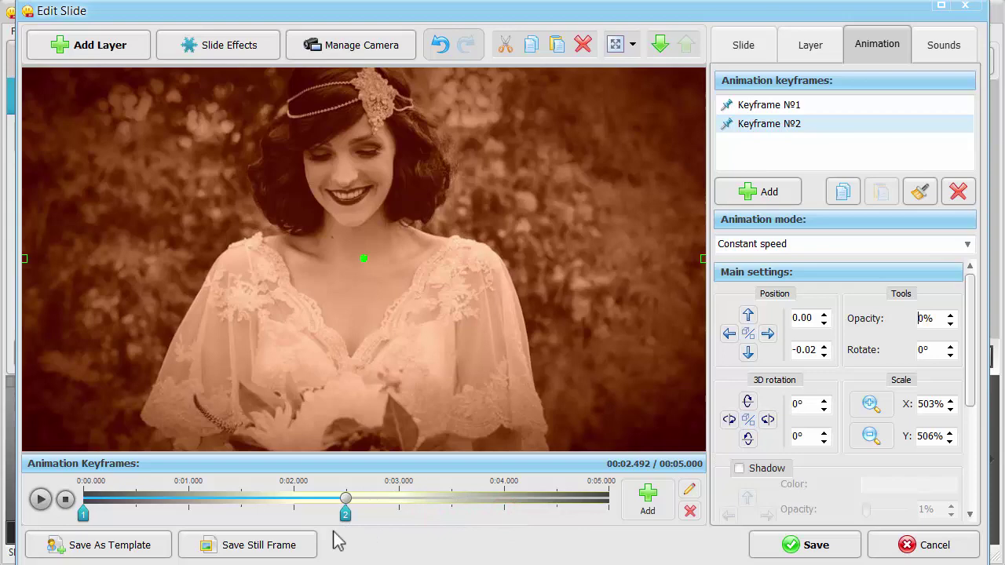
pyautogui.click(65, 499)
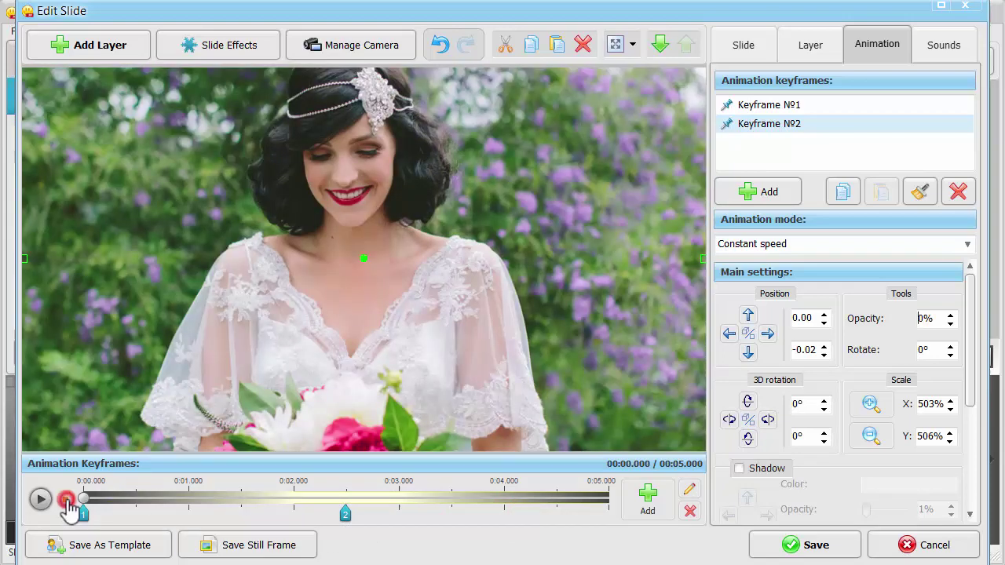
pyautogui.click(41, 500)
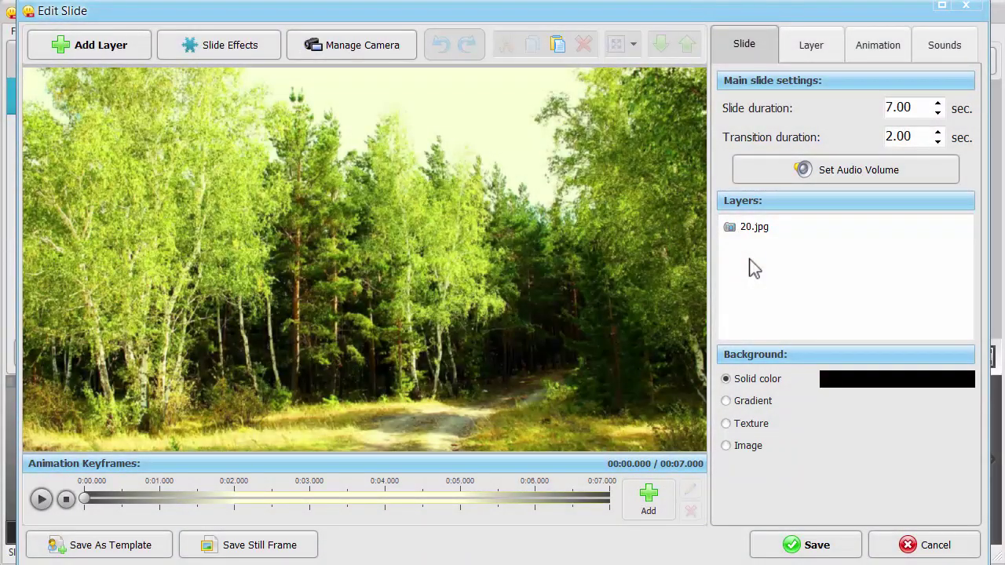
# Copy and paste the 20.jpg forest layer, then select the lower copy.
pyautogui.click(752, 232)
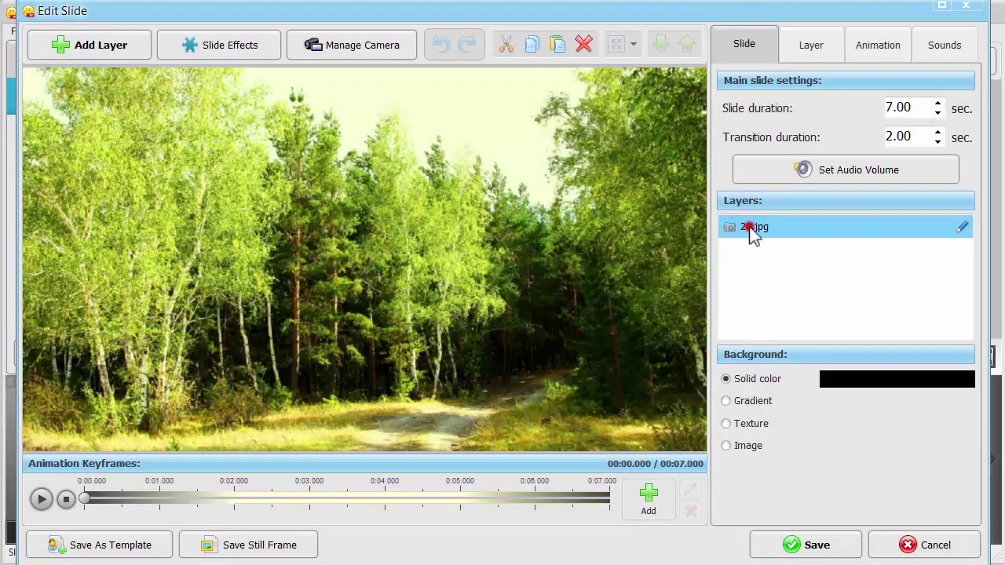
pyautogui.click(531, 52)
pyautogui.click(556, 48)
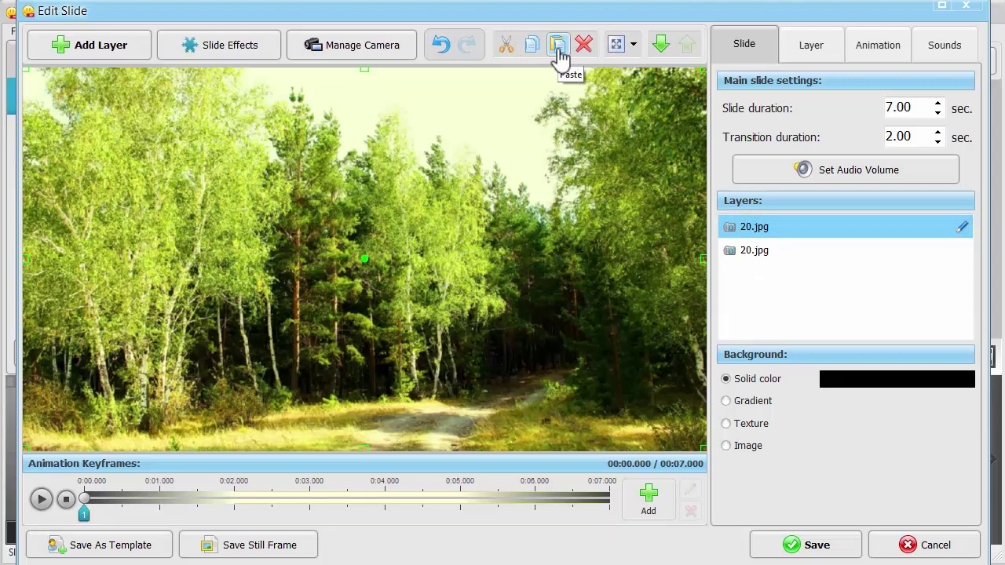
pyautogui.click(756, 252)
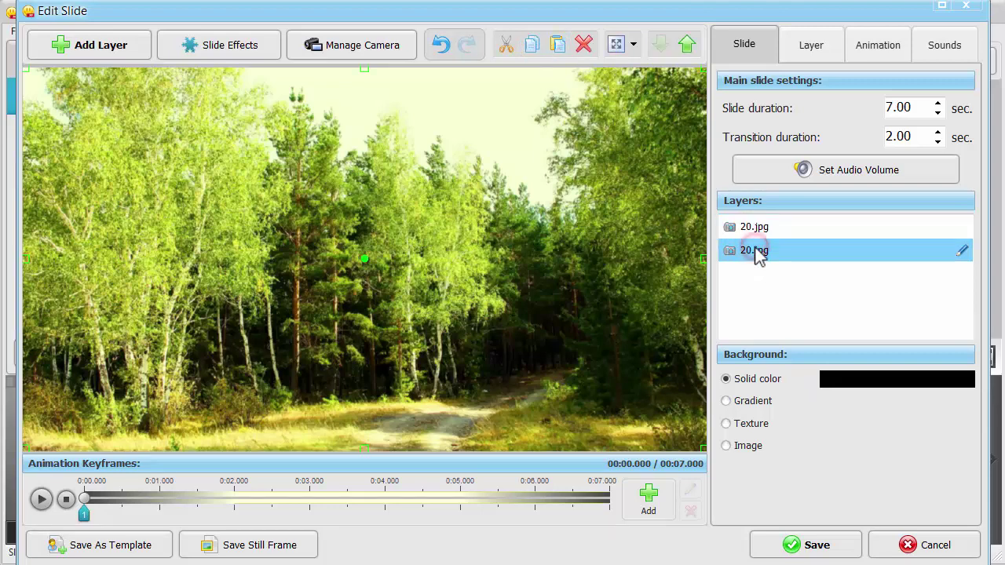
# Apply a Color Hue and Lightness filter to the lower 20.jpg copy, hue shifted toward warm tones.
pyautogui.click(812, 45)
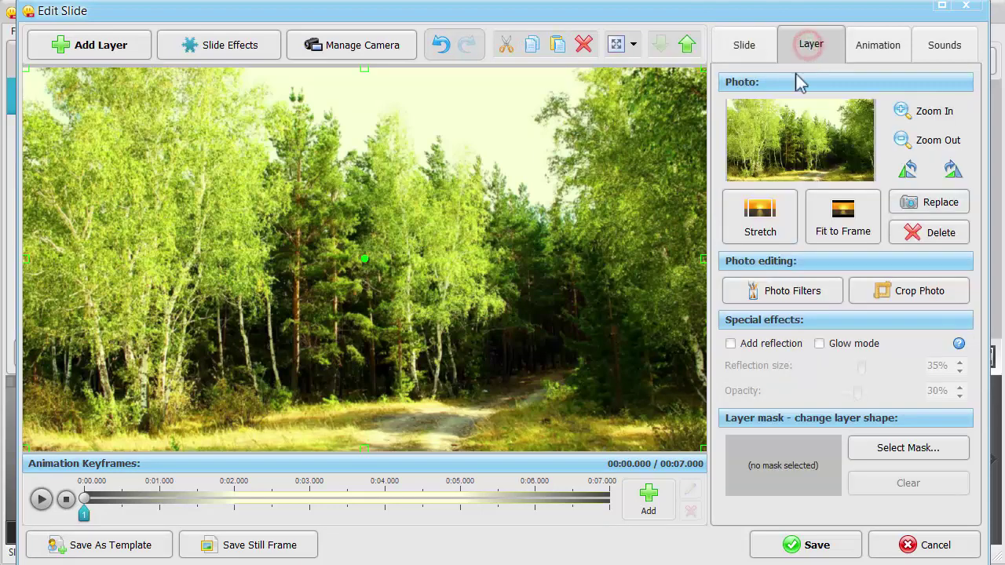
pyautogui.click(760, 286)
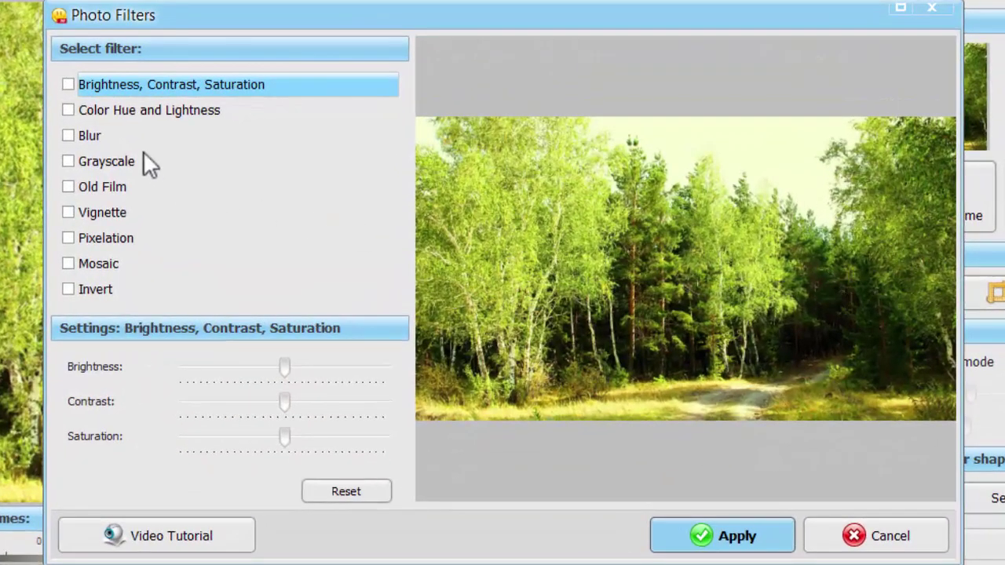
pyautogui.click(68, 110)
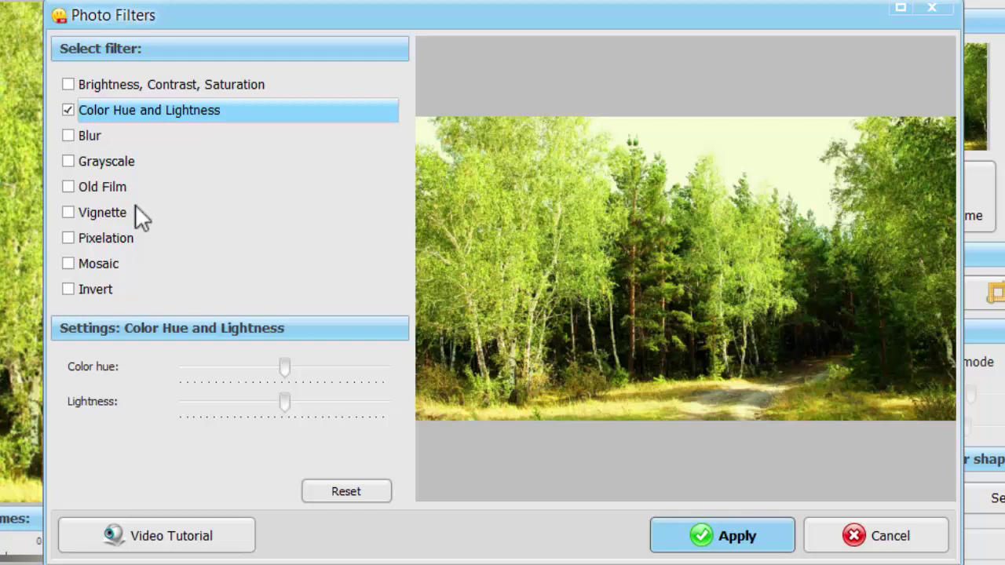
pyautogui.moveTo(286, 375); pyautogui.dragTo(283, 377)
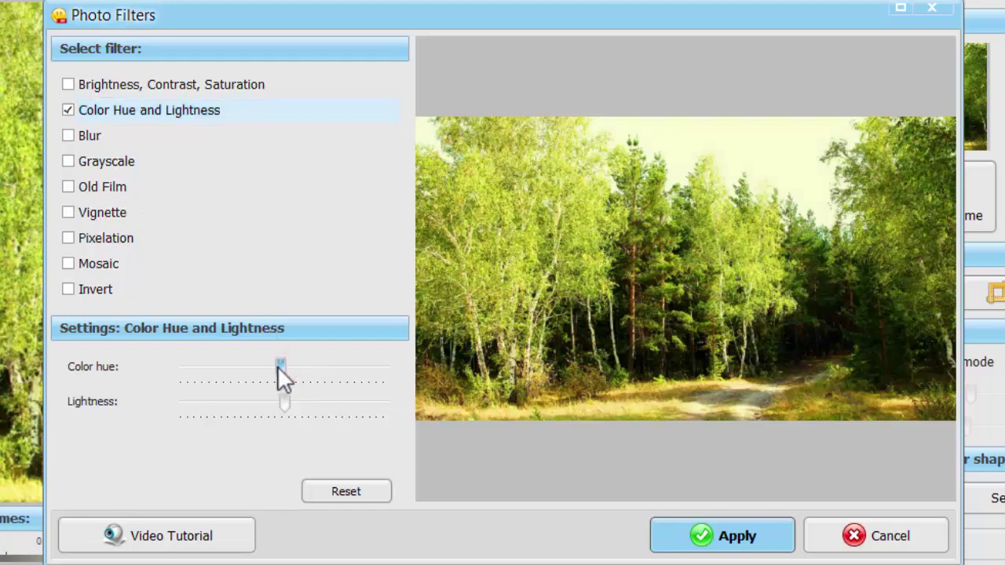
pyautogui.moveTo(283, 379); pyautogui.dragTo(276, 379)
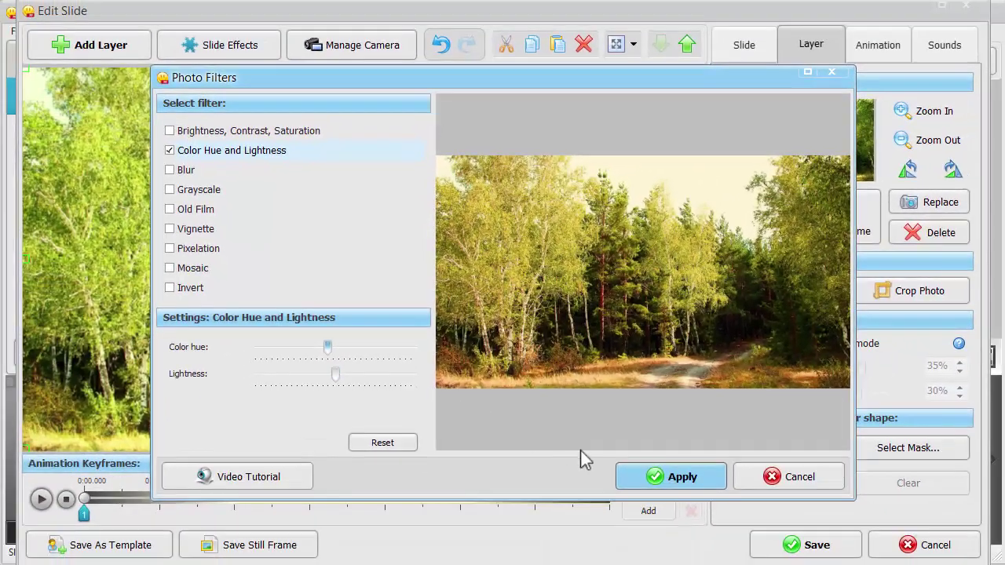
pyautogui.click(671, 477)
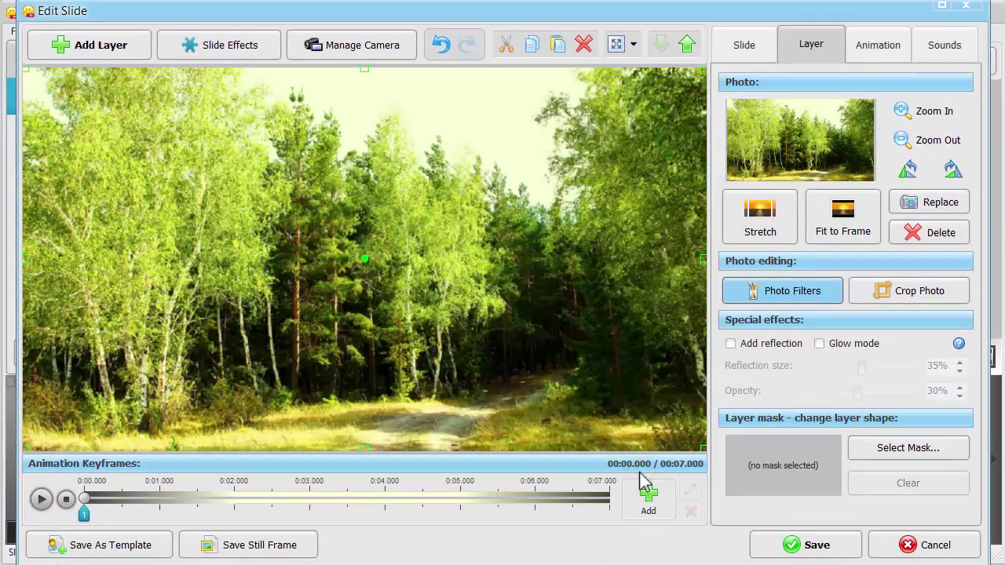
# Give the top 20.jpg layer a second keyframe with 0% opacity.
pyautogui.click(740, 46)
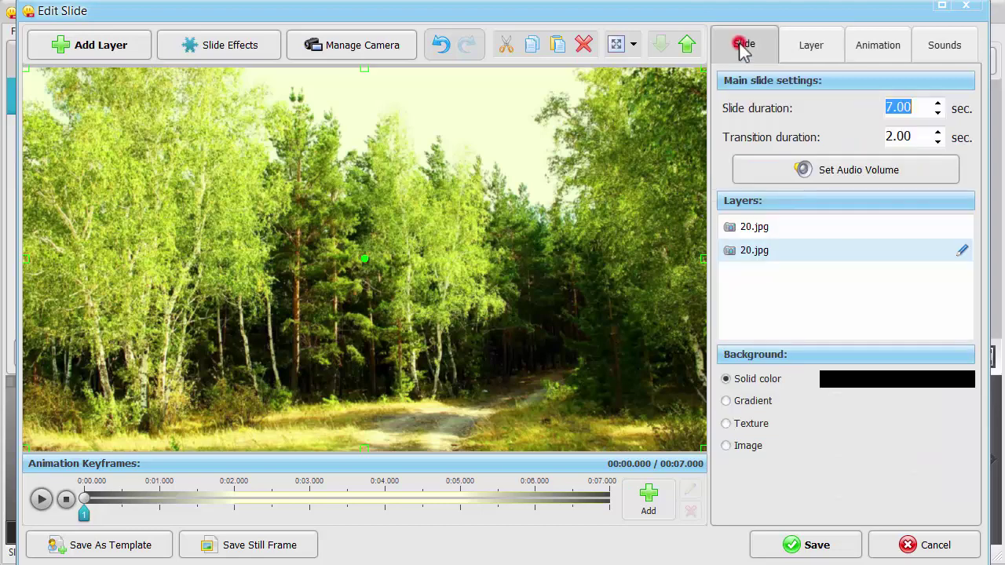
pyautogui.click(749, 228)
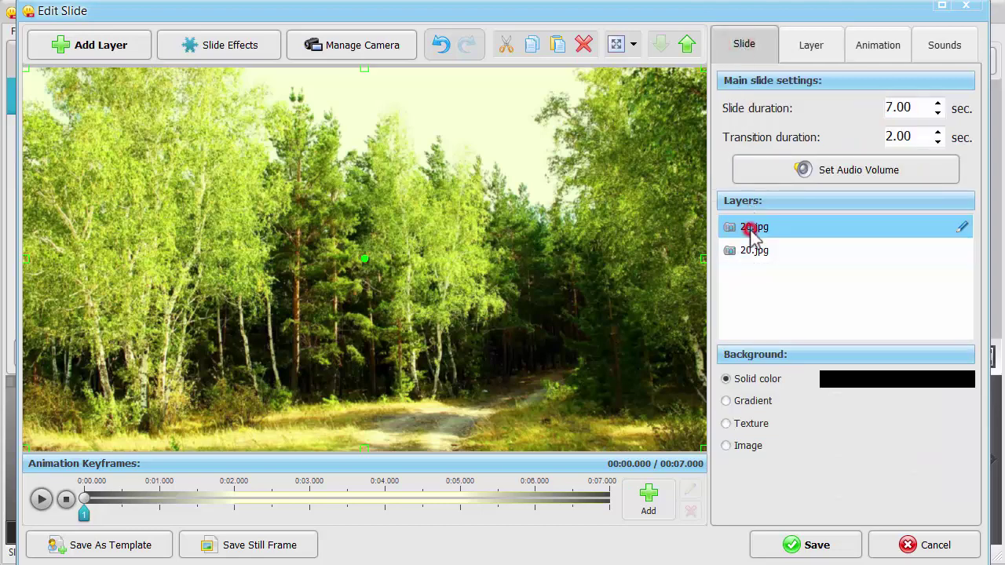
pyautogui.click(874, 47)
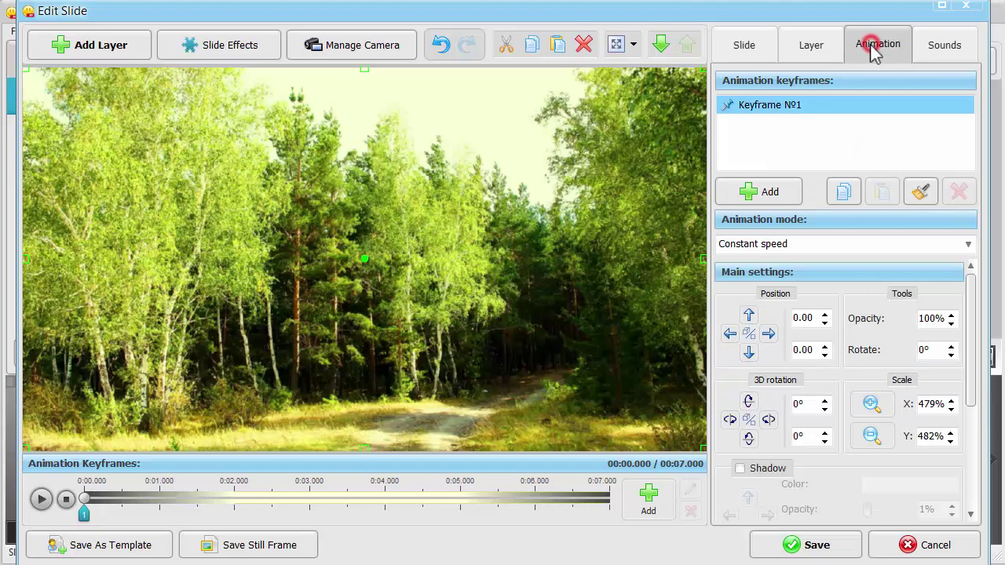
pyautogui.click(770, 193)
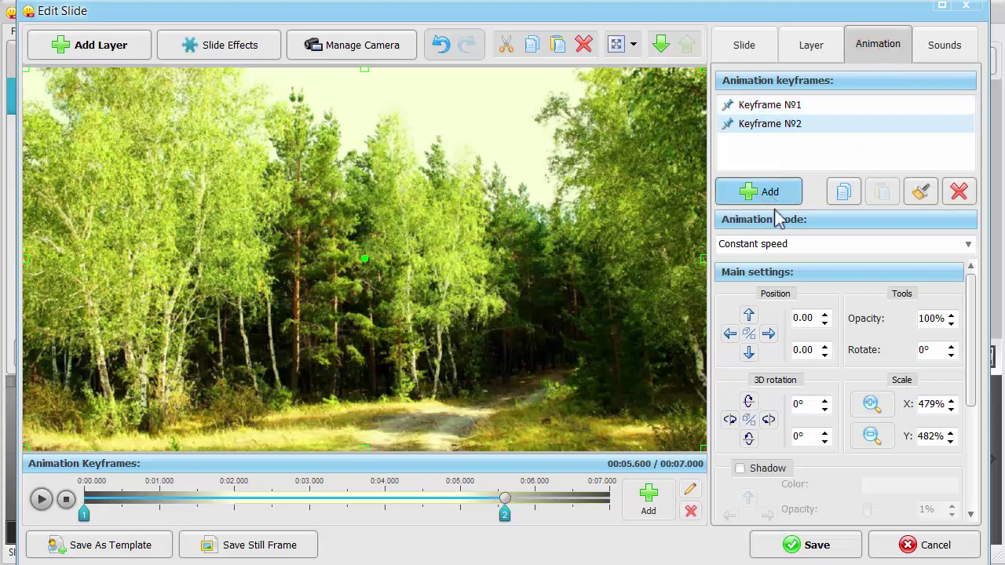
pyautogui.moveTo(932, 318); pyautogui.dragTo(921, 322)
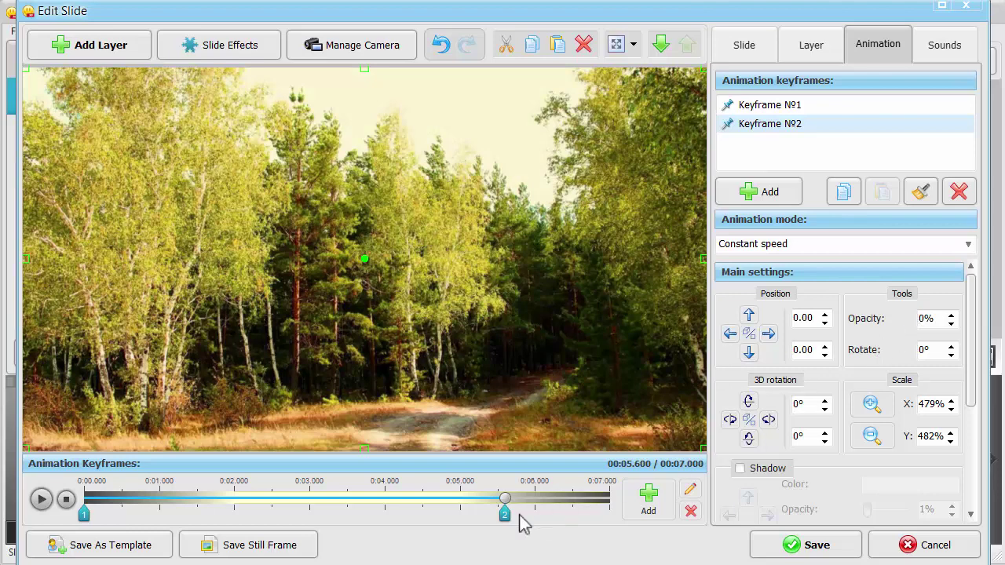
# Move that keyframe to about 2 seconds and preview the forest slide's fade.
pyautogui.moveTo(505, 515); pyautogui.dragTo(236, 516)
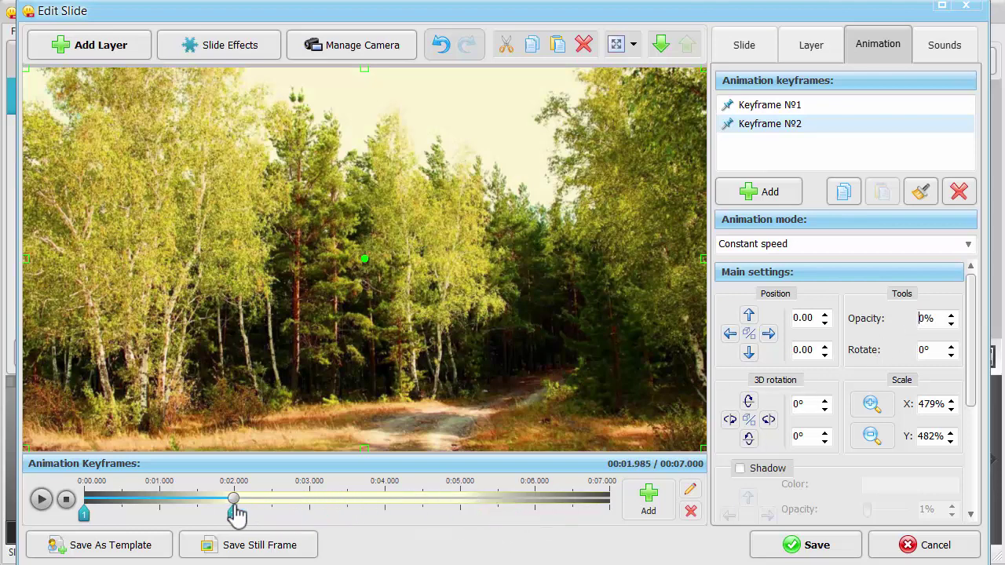
pyautogui.click(66, 500)
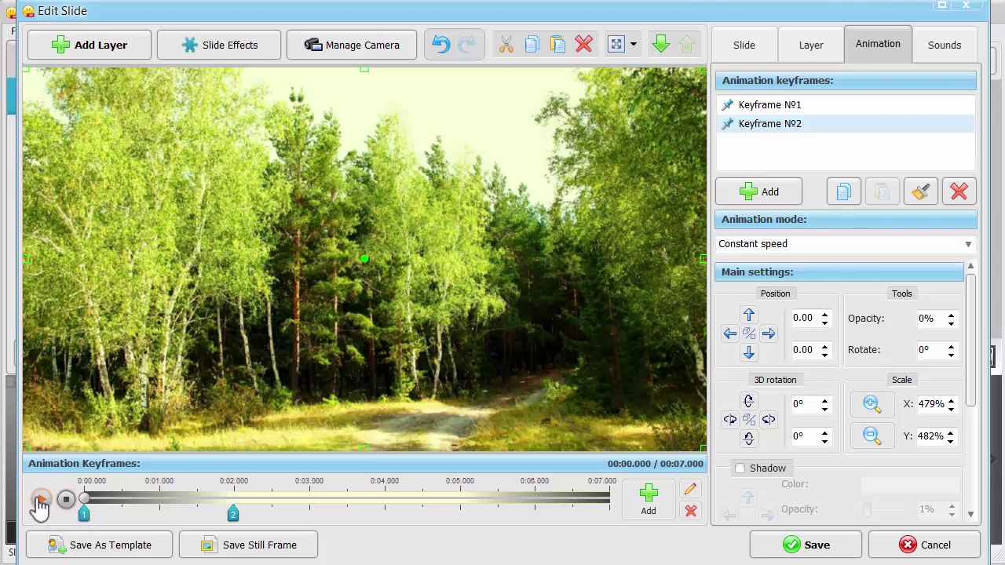
pyautogui.click(41, 500)
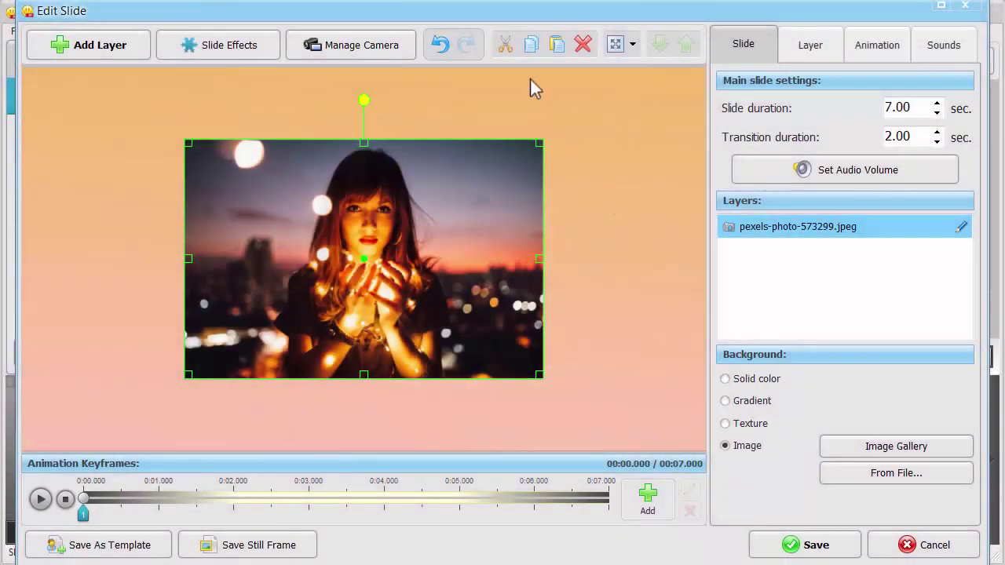
# Duplicate the girl photo layer and select the lower copy.
pyautogui.click(531, 45)
pyautogui.click(557, 44)
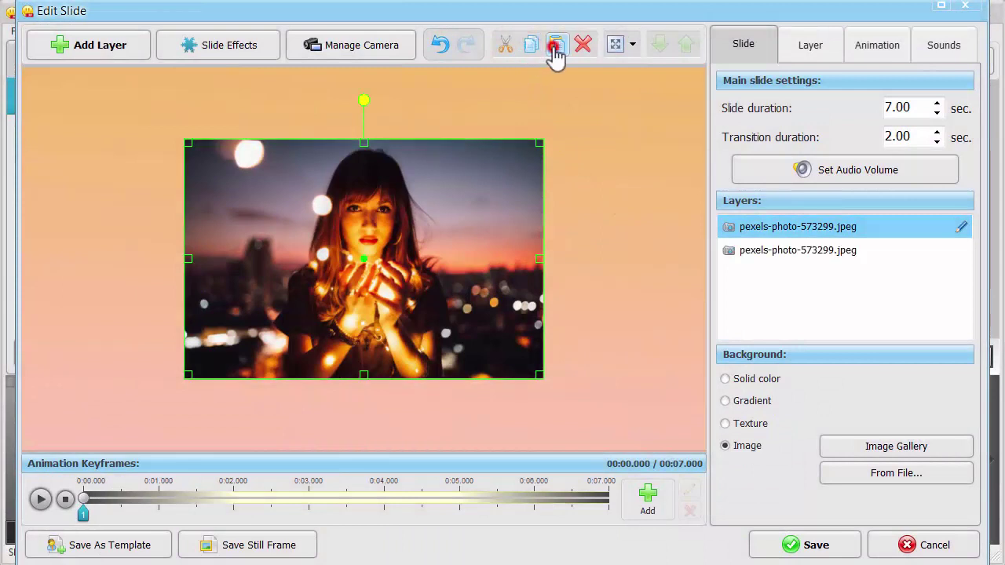
pyautogui.click(770, 253)
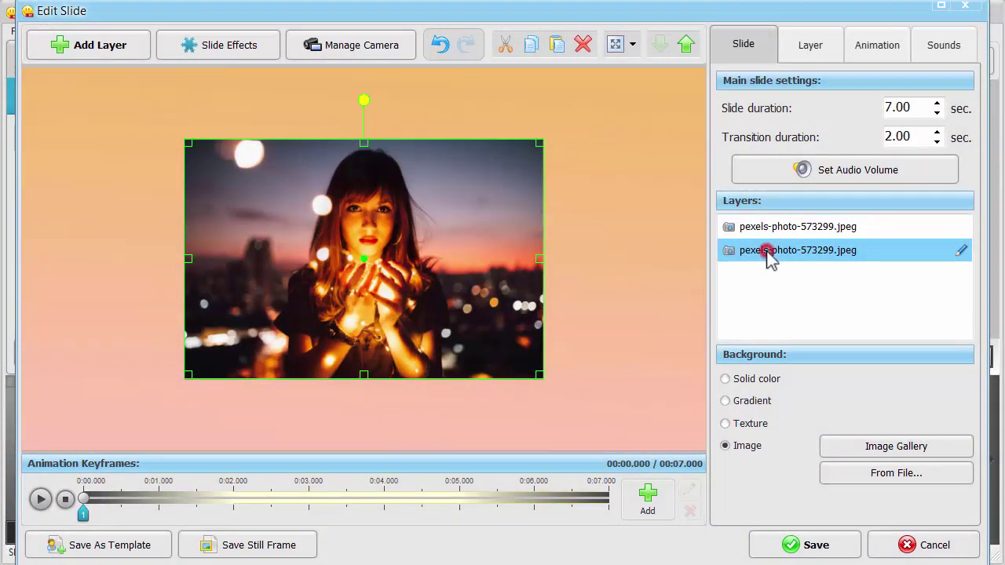
# Apply a Mosaic filter with diamond cells, minimum edge thickness and larger cell size.
pyautogui.click(811, 46)
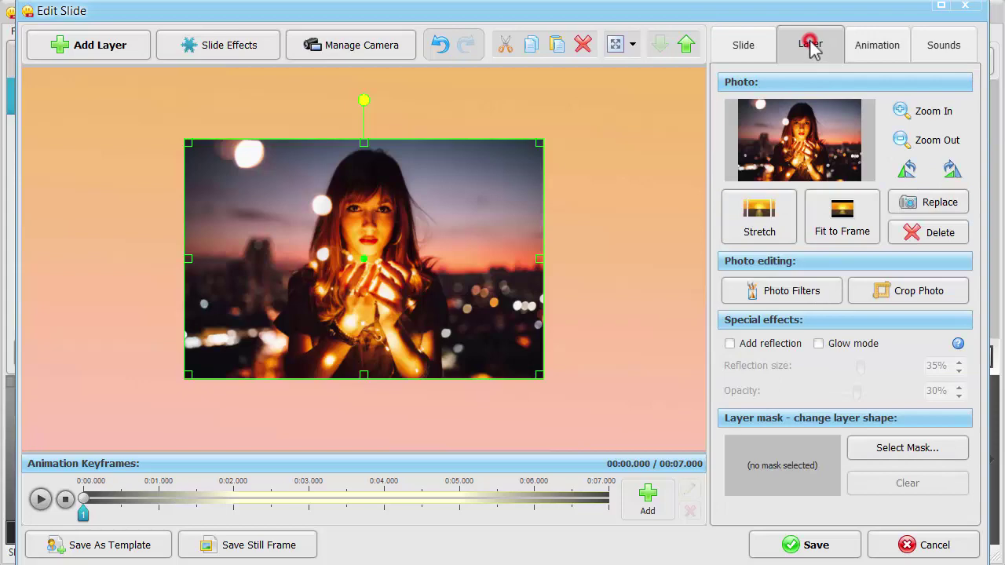
pyautogui.click(775, 290)
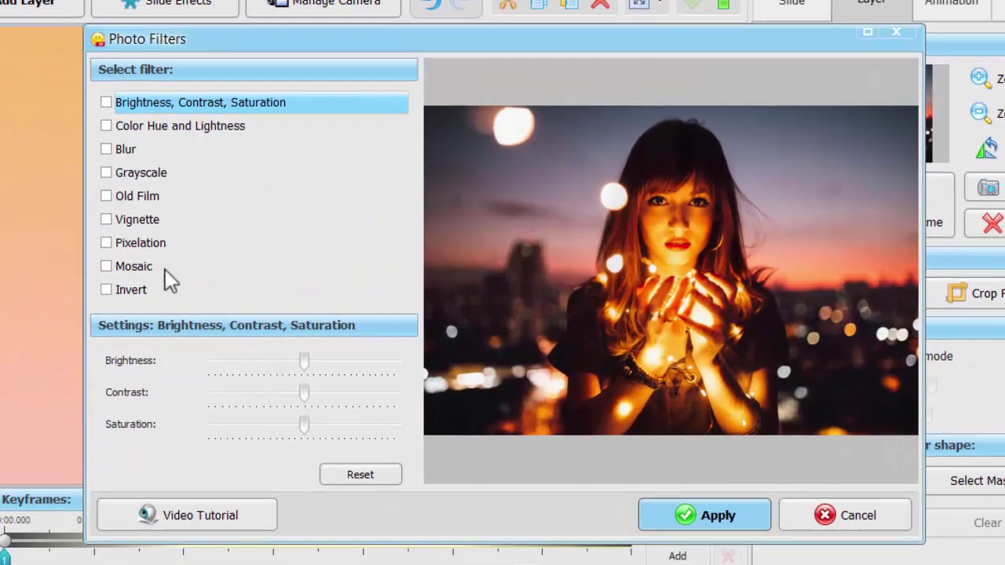
pyautogui.click(194, 267)
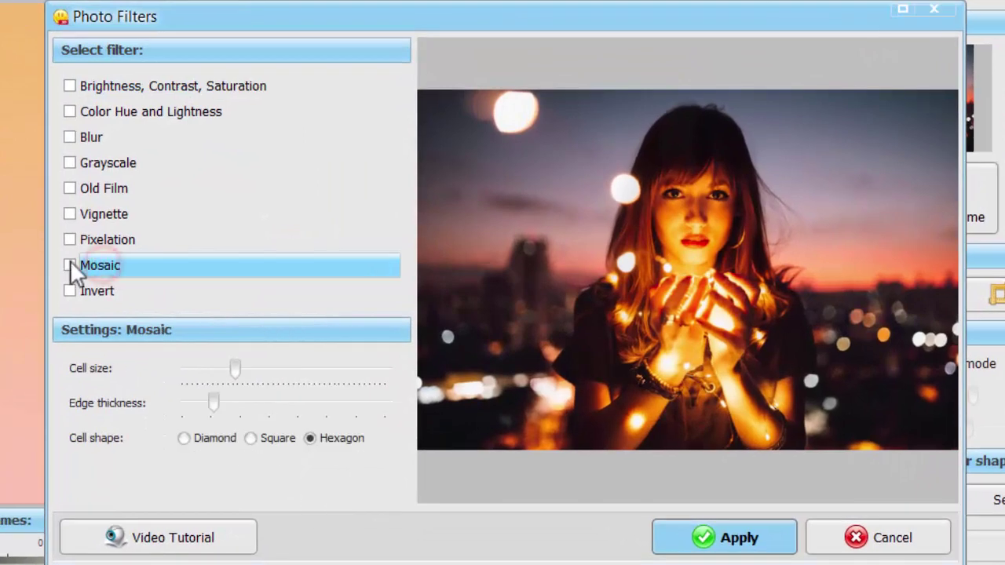
pyautogui.click(70, 265)
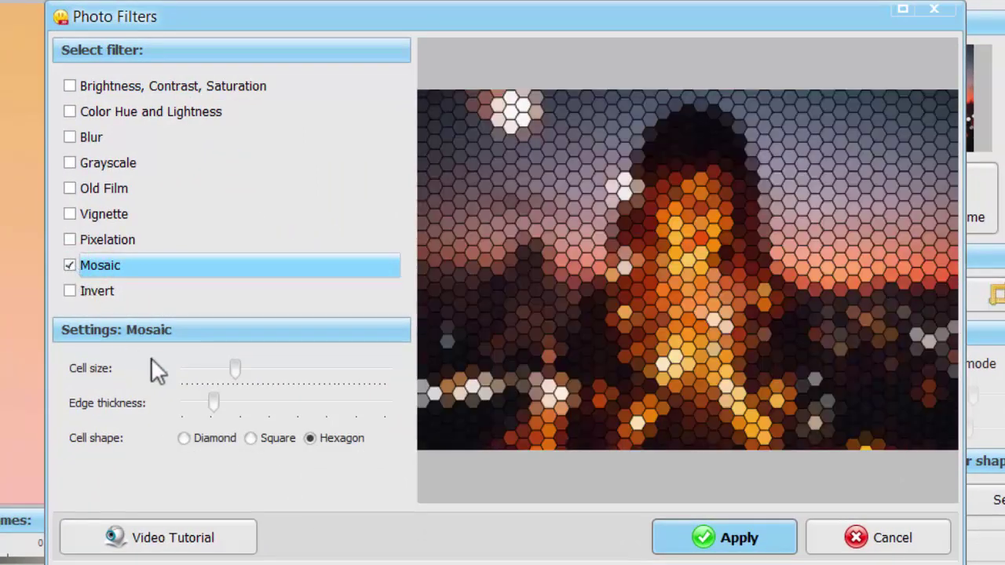
pyautogui.moveTo(210, 402); pyautogui.dragTo(185, 402)
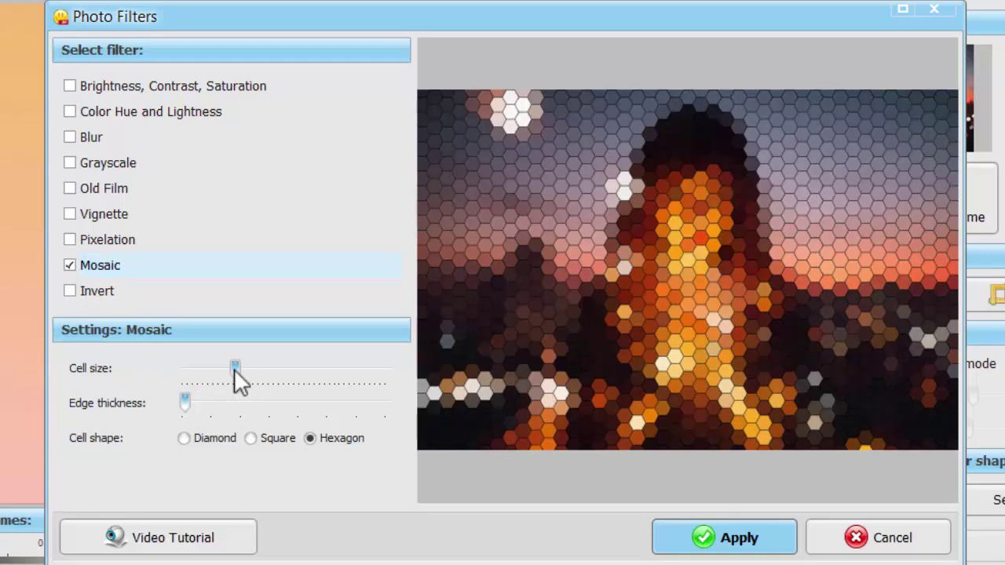
pyautogui.moveTo(234, 369); pyautogui.dragTo(272, 372)
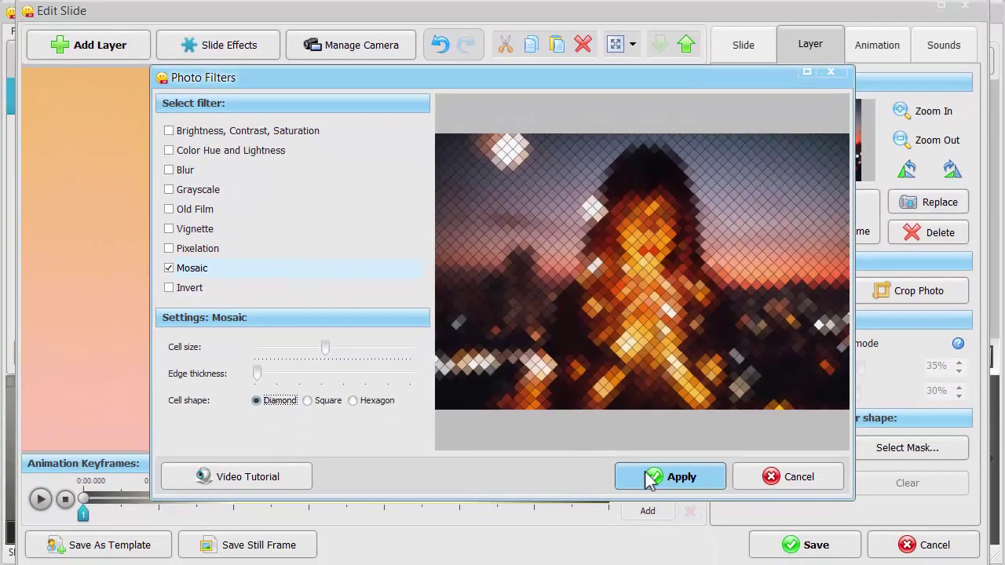
pyautogui.click(649, 477)
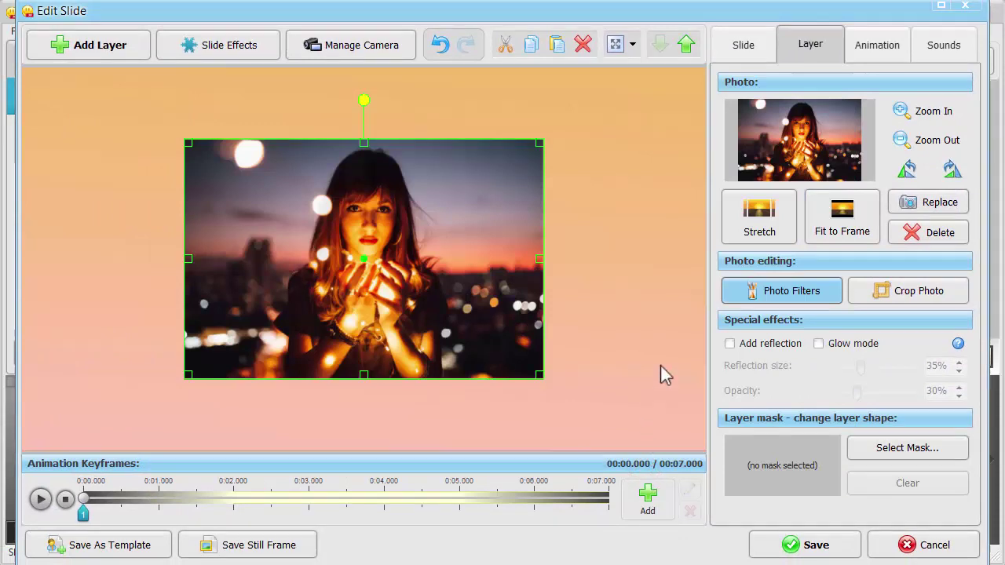
# Set the top girl photo layer's first keyframe to 0% opacity and add a second at 100%.
pyautogui.click(737, 40)
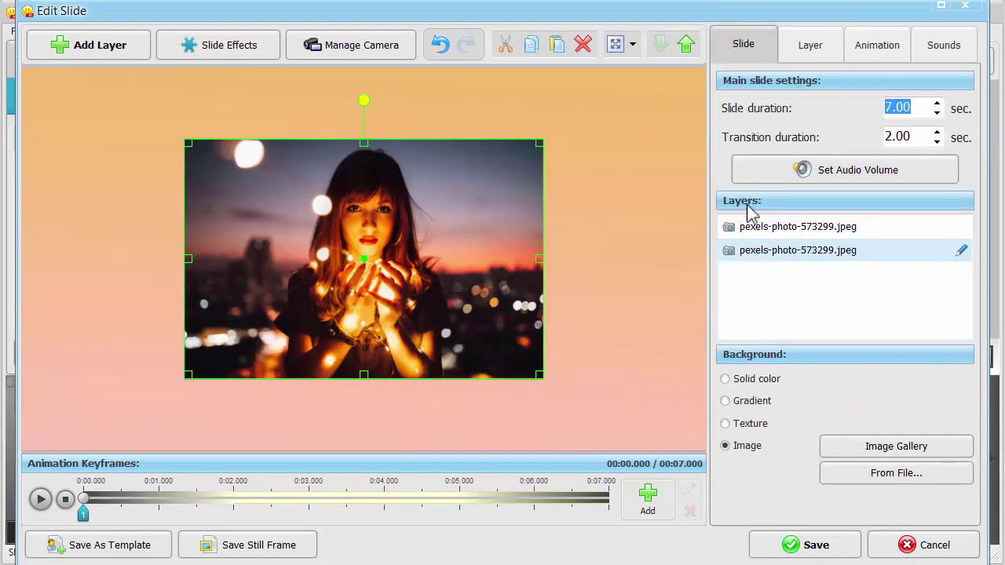
pyautogui.click(750, 227)
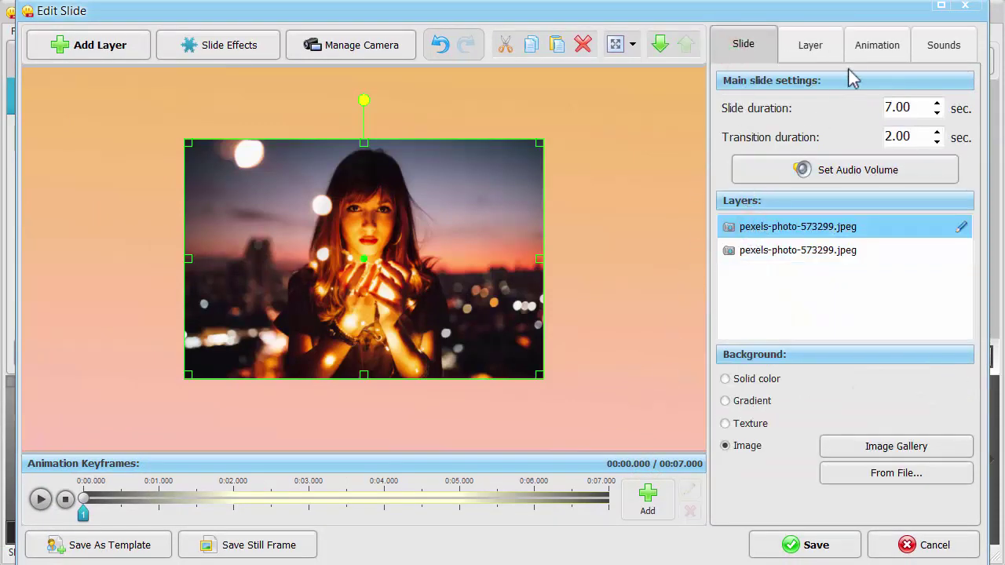
pyautogui.click(872, 56)
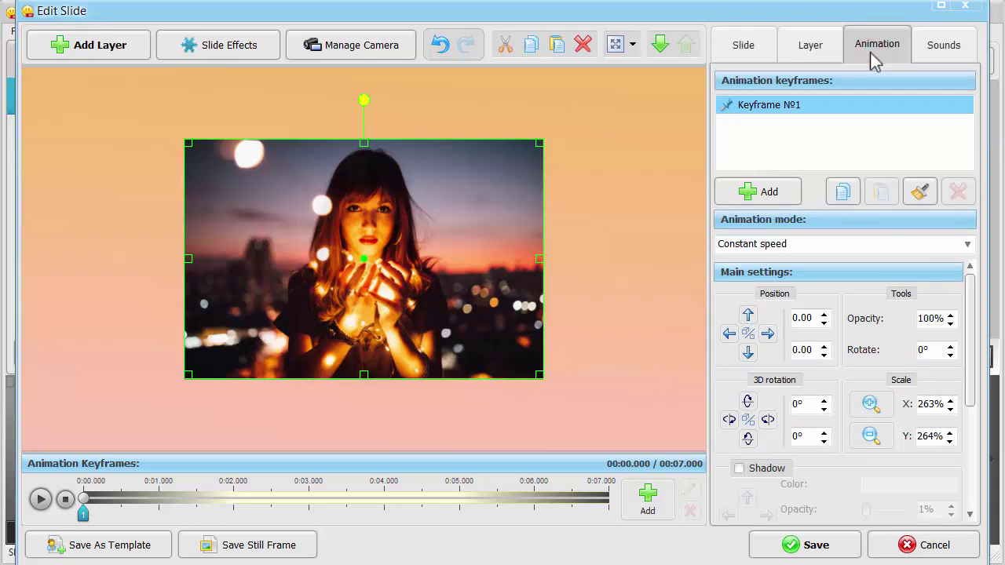
pyautogui.doubleClick(930, 318)
pyautogui.press('BackSpace')
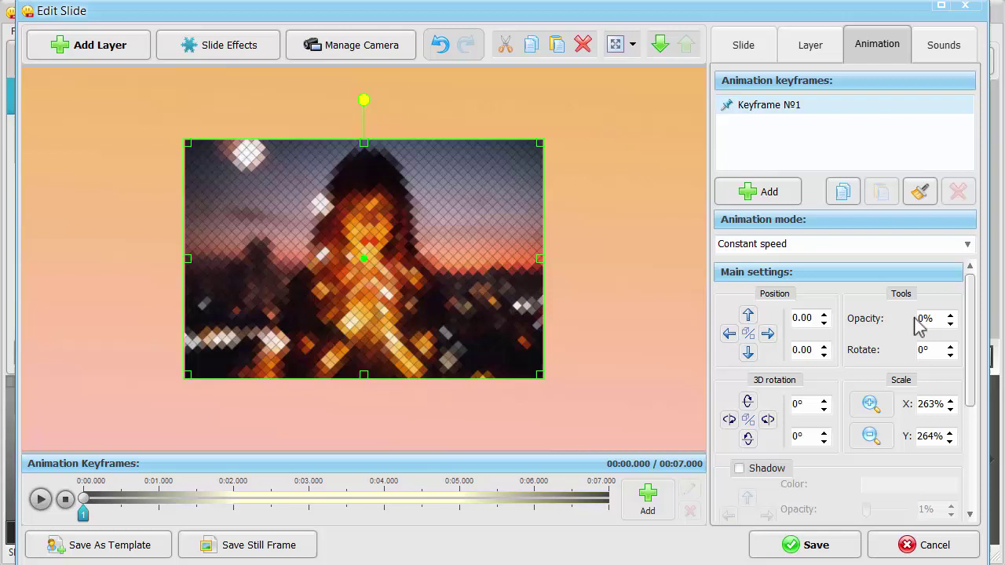
pyautogui.click(752, 193)
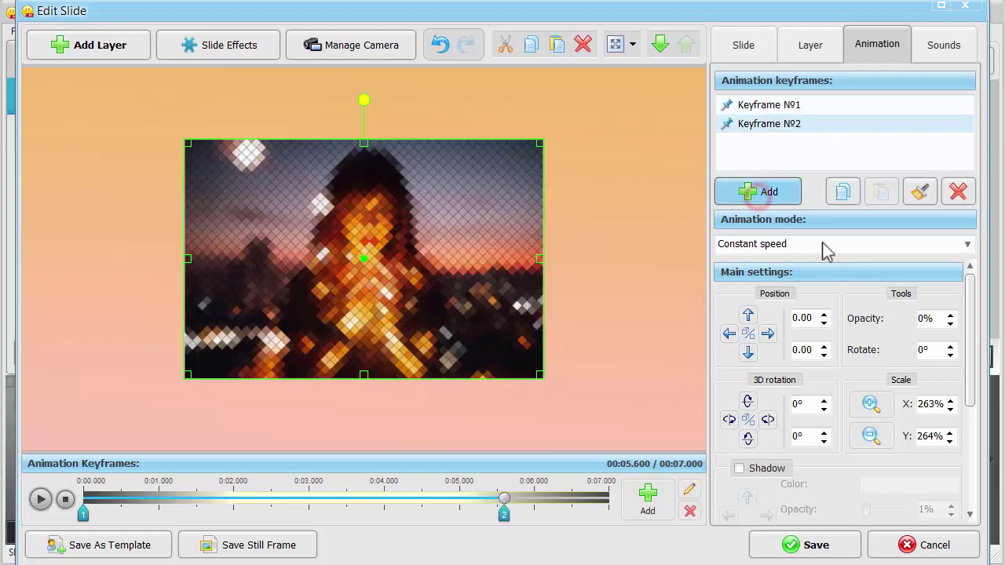
pyautogui.click(921, 318)
pyautogui.write('10')
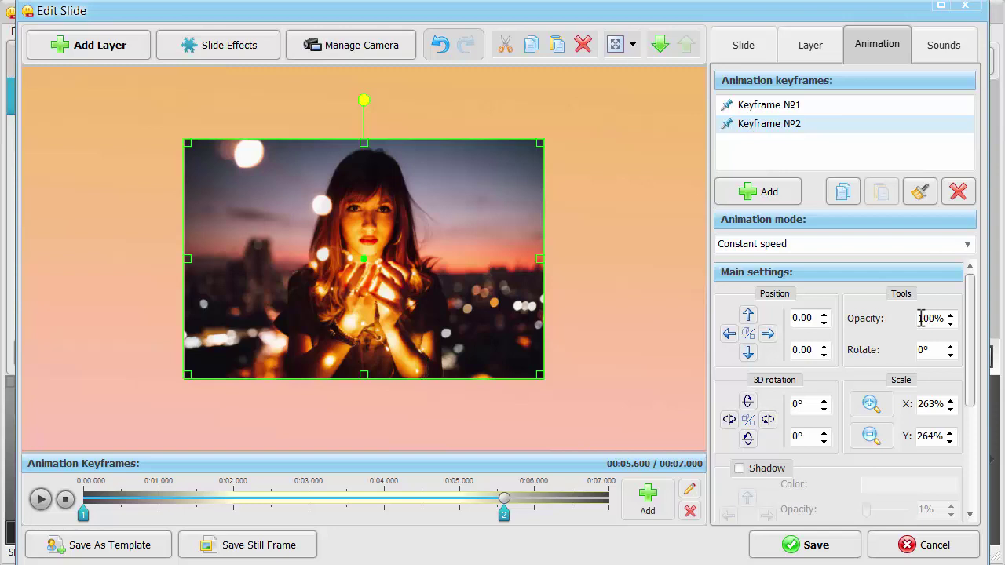
# Add a third keyframe shrinking the photo to 237%, move keyframes to about 2 and 3 seconds, and preview.
pyautogui.click(771, 194)
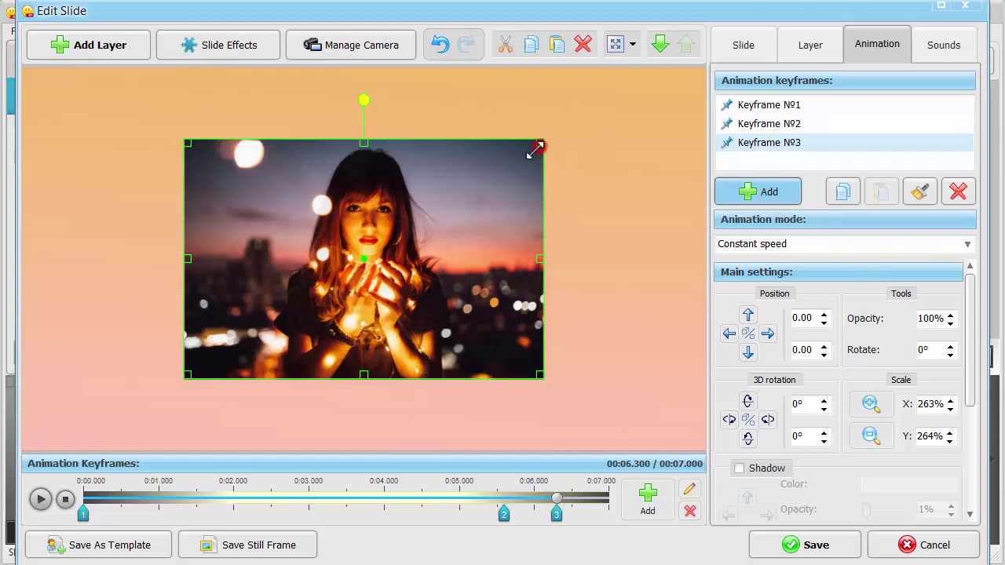
pyautogui.moveTo(540, 143); pyautogui.dragTo(521, 158)
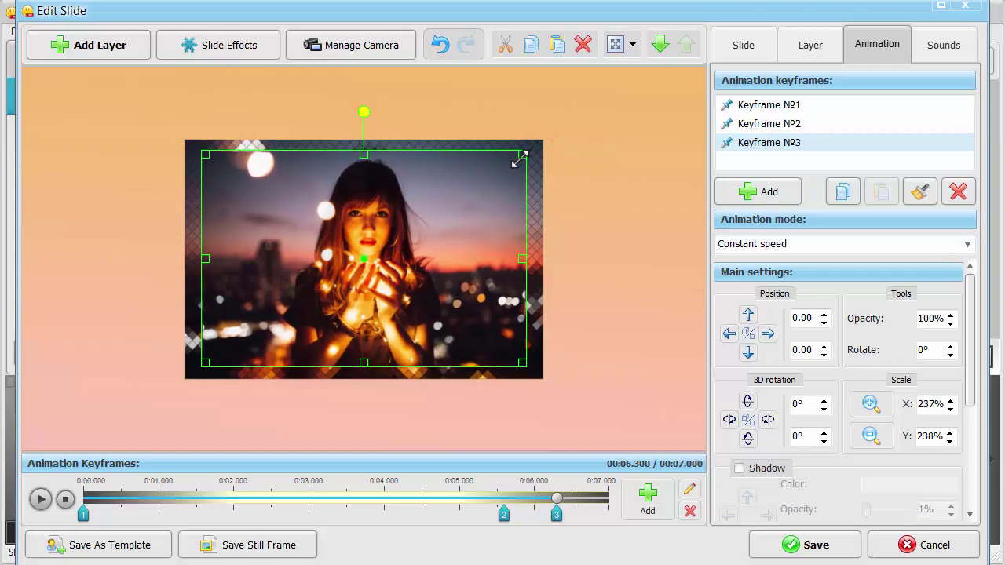
pyautogui.moveTo(505, 516); pyautogui.dragTo(240, 520)
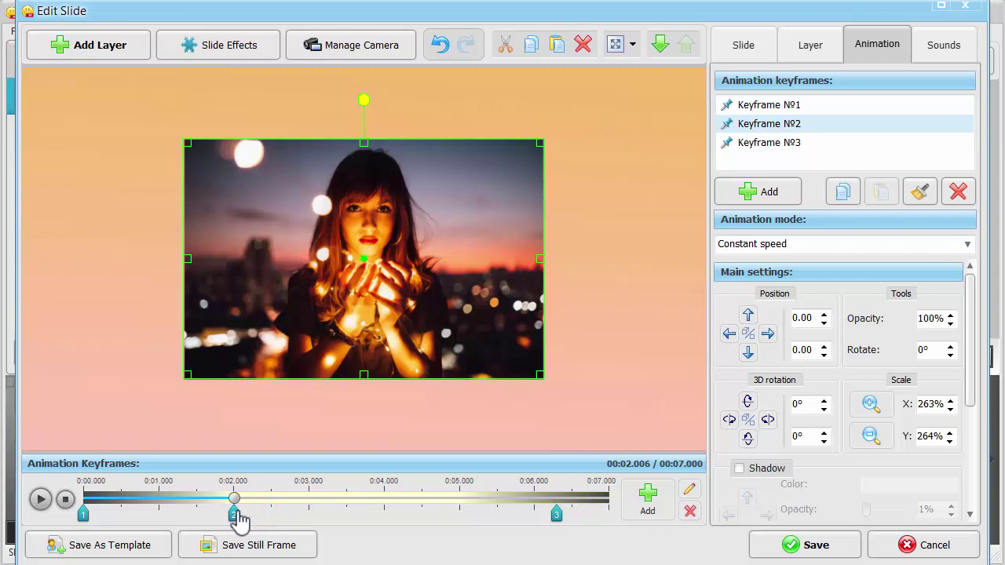
pyautogui.moveTo(556, 517); pyautogui.dragTo(309, 522)
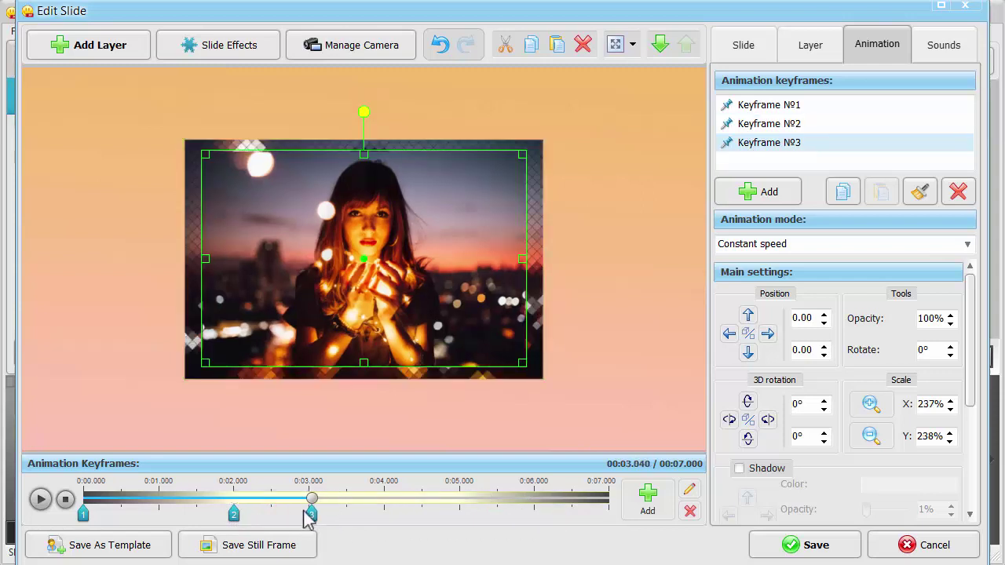
pyautogui.click(41, 500)
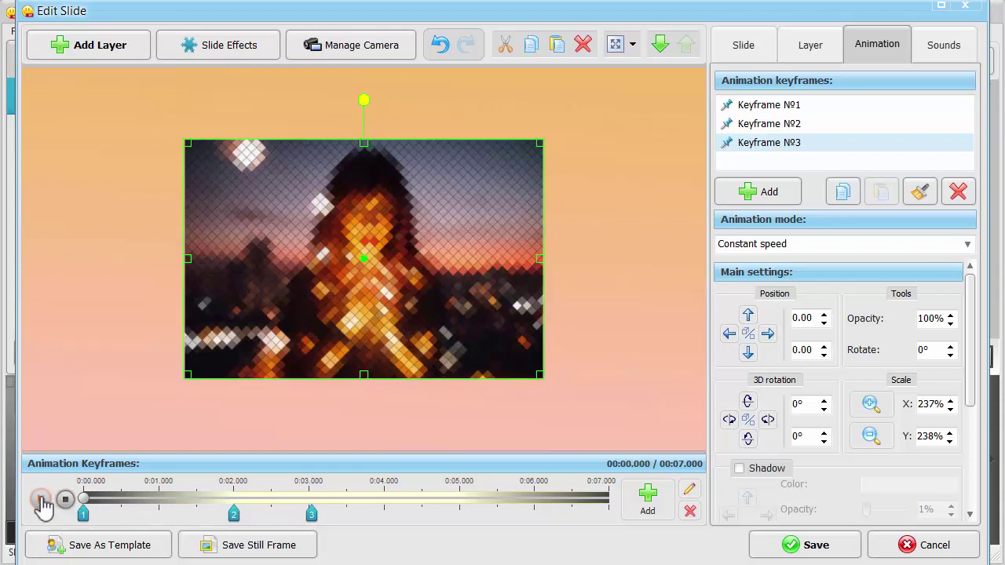